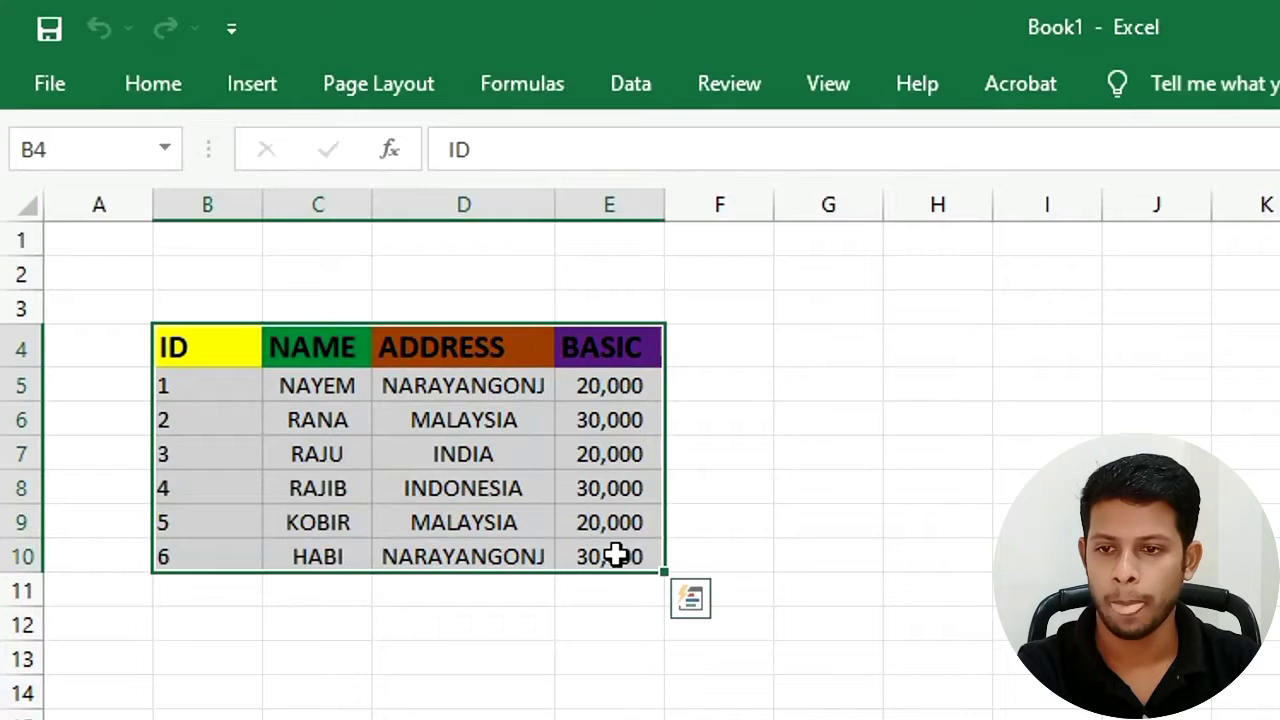
# Check the print preview of the sheet with the ID, NAME, ADDRESS and BASIC table, and return to the worksheet.
pyautogui.click(50, 83)
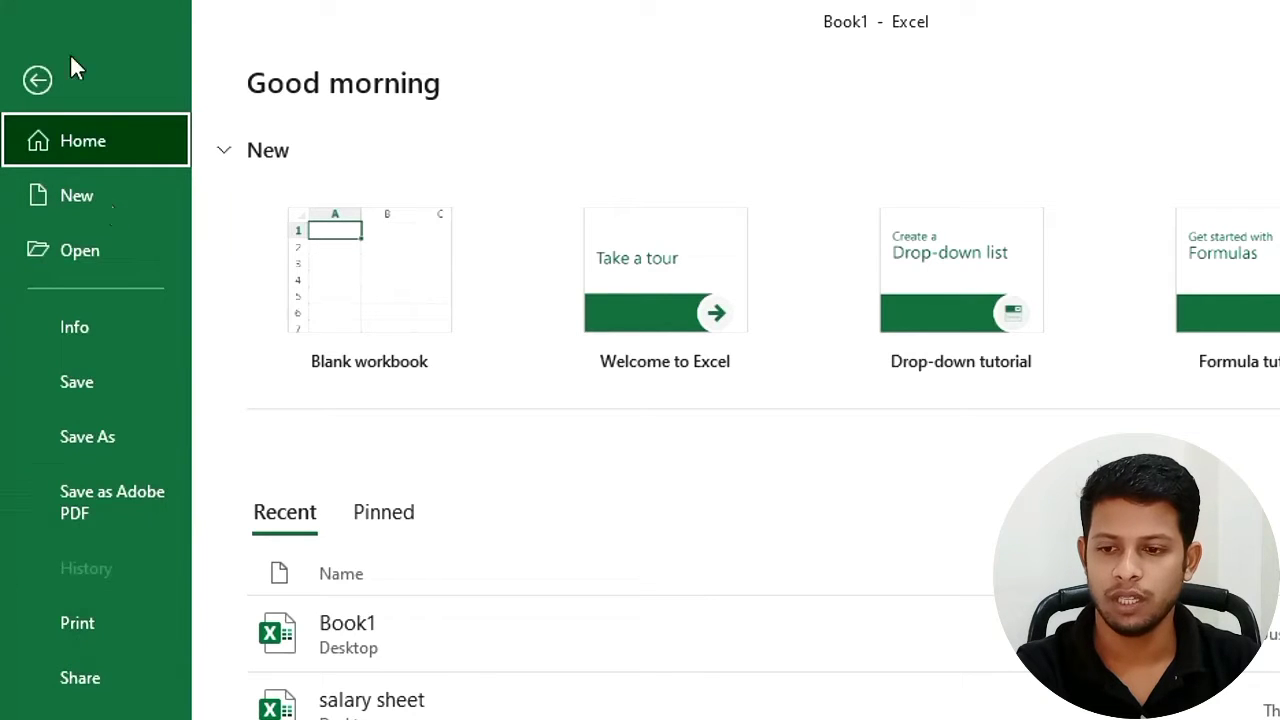
pyautogui.click(37, 80)
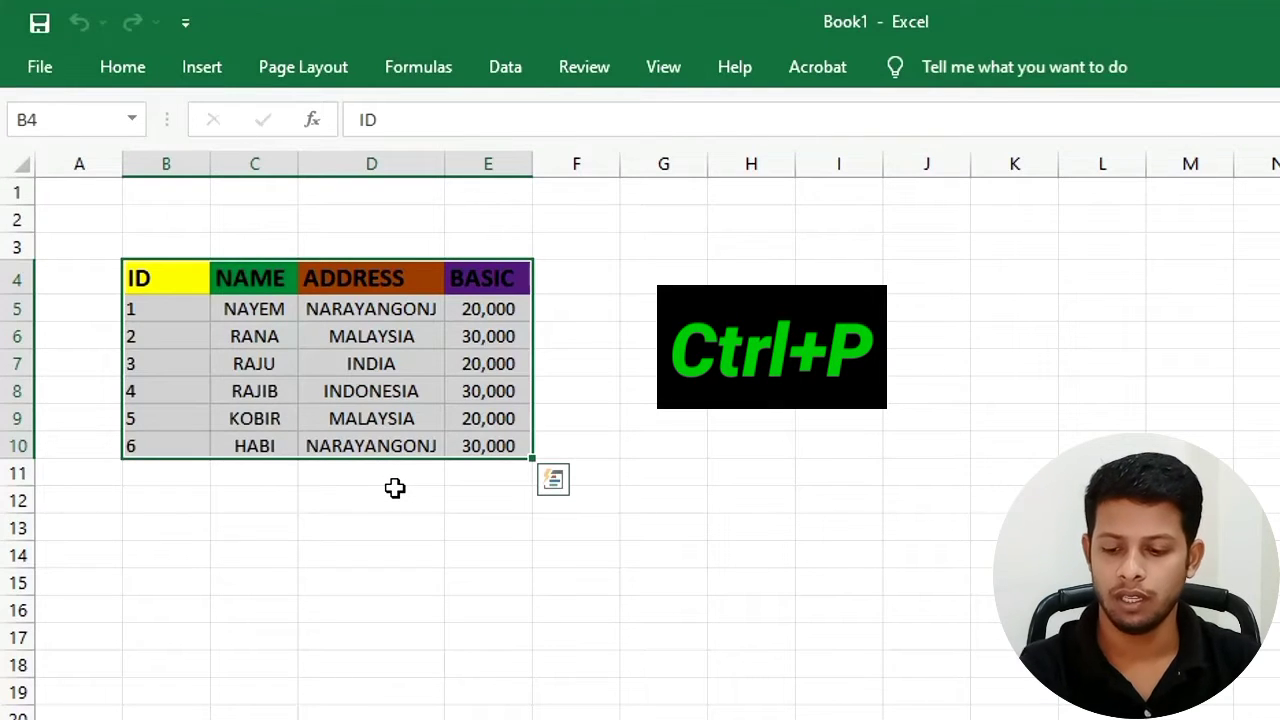
pyautogui.hotkey('ctrl', 'p')
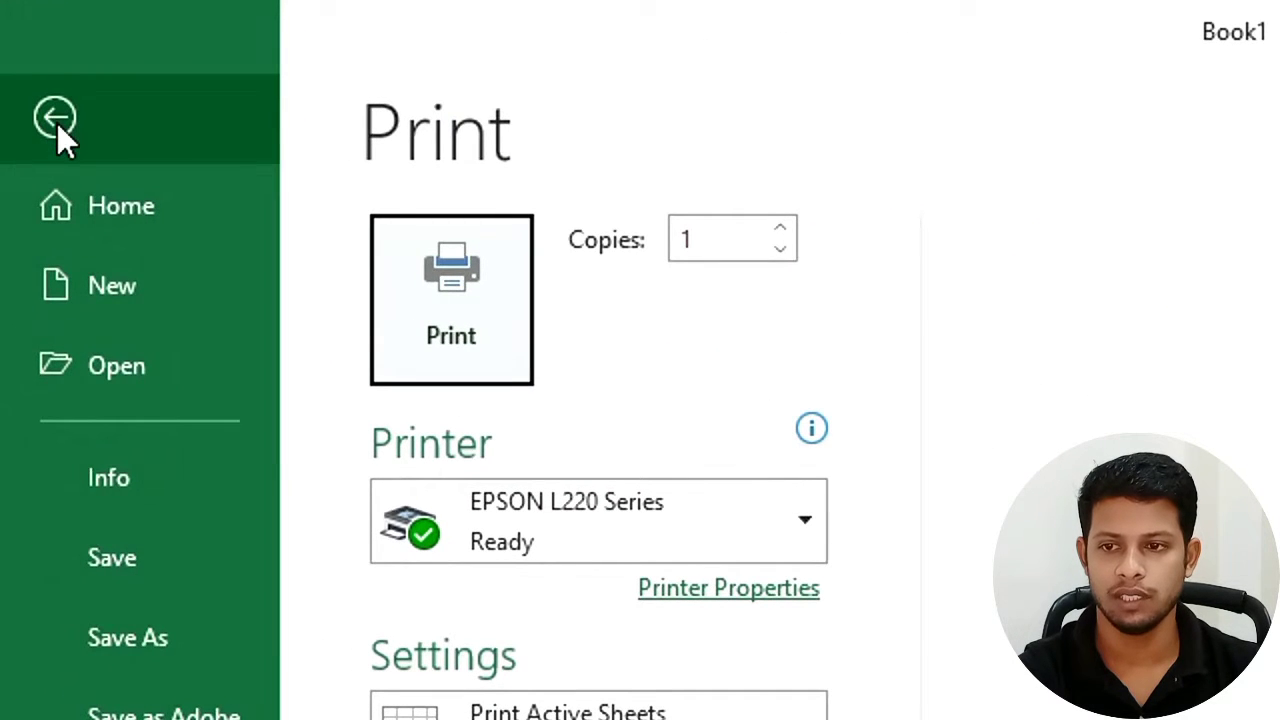
pyautogui.click(57, 121)
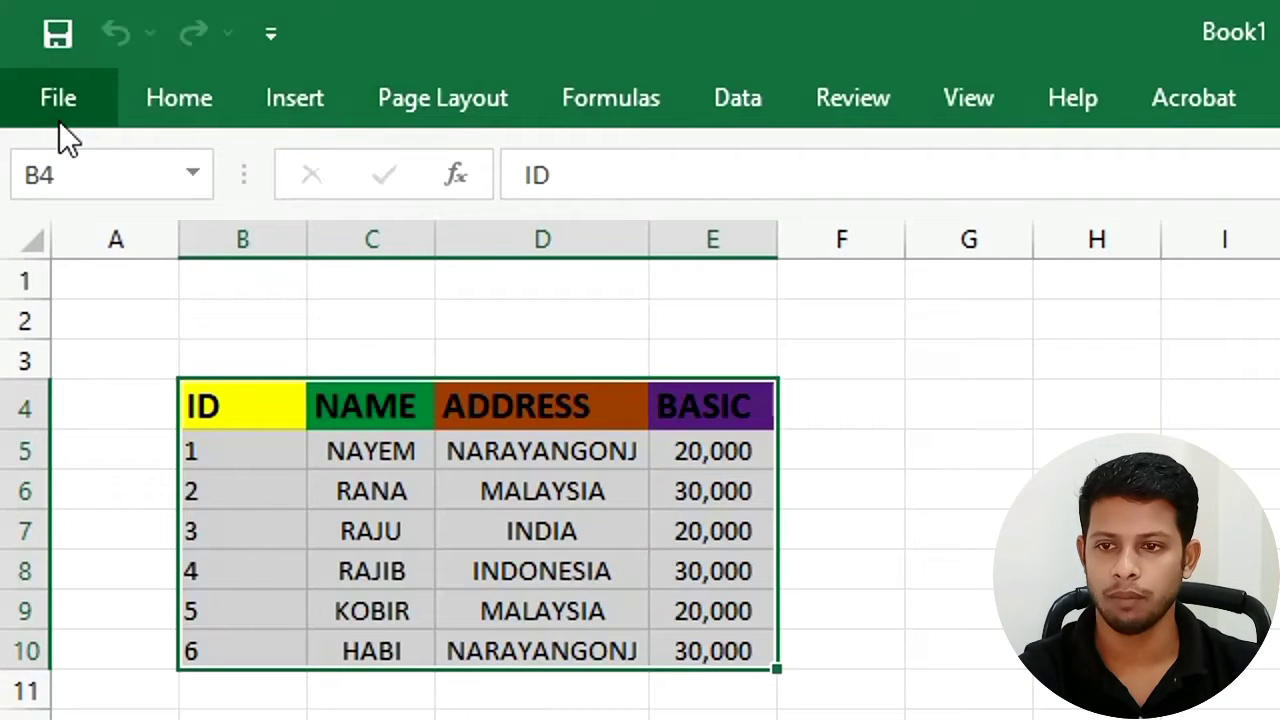
# Apply All Borders to the table in B4:E10 and check it in the print preview.
pyautogui.click(184, 99)
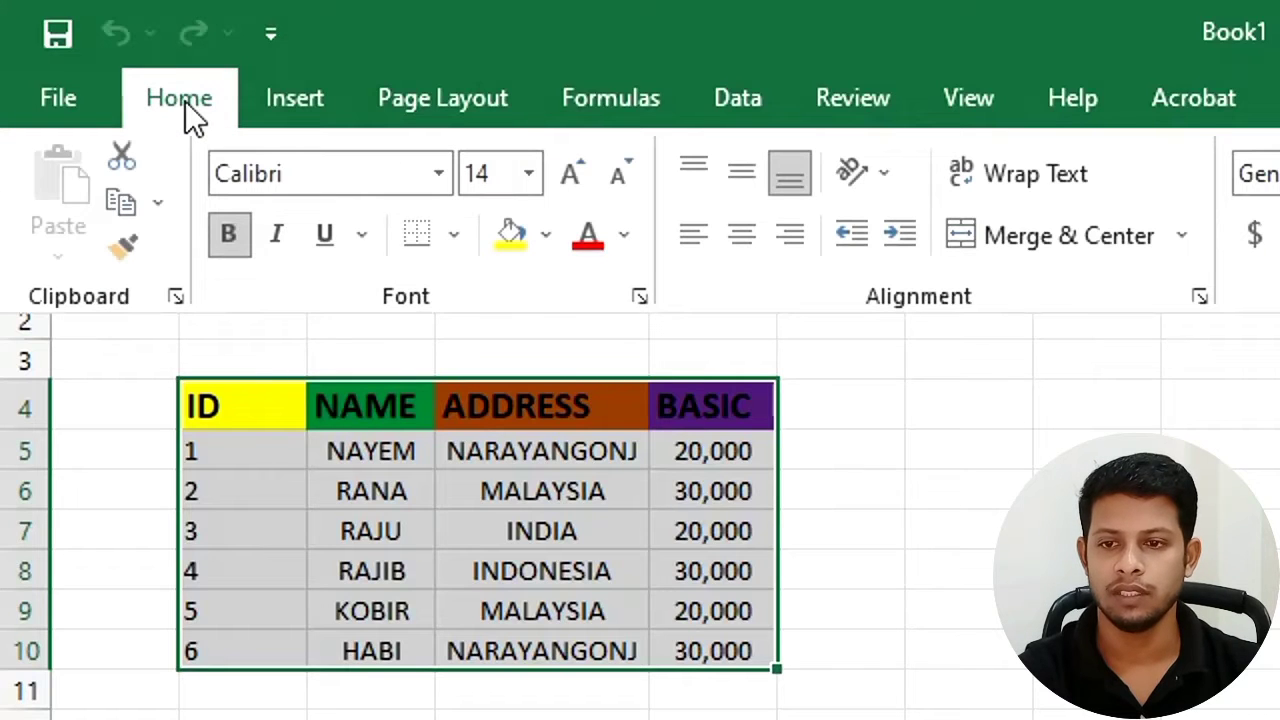
pyautogui.click(454, 240)
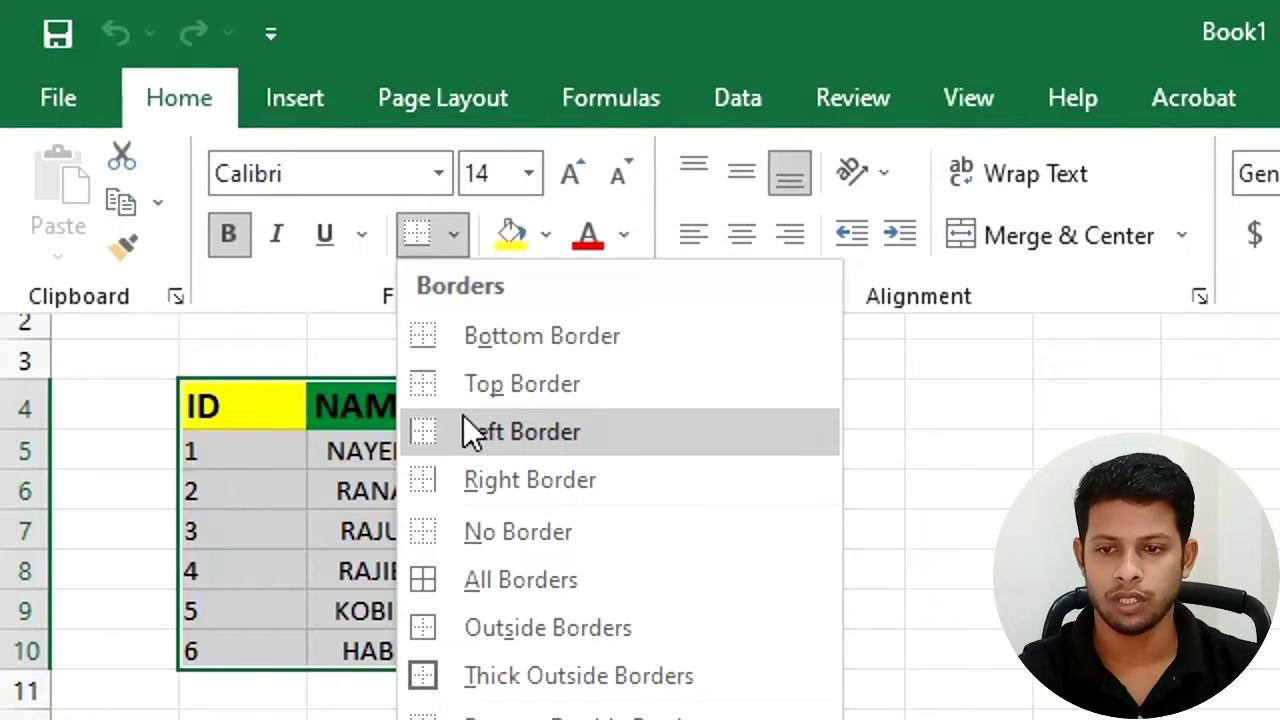
pyautogui.click(429, 591)
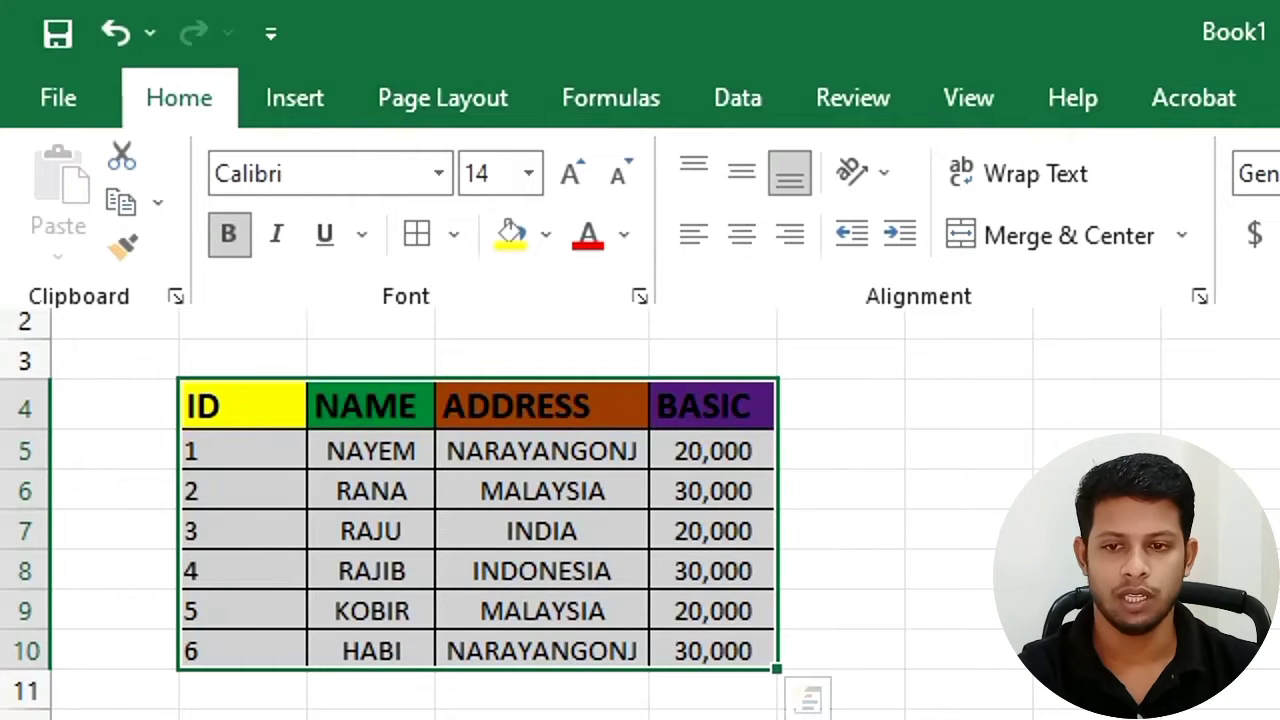
pyautogui.click(1097, 530)
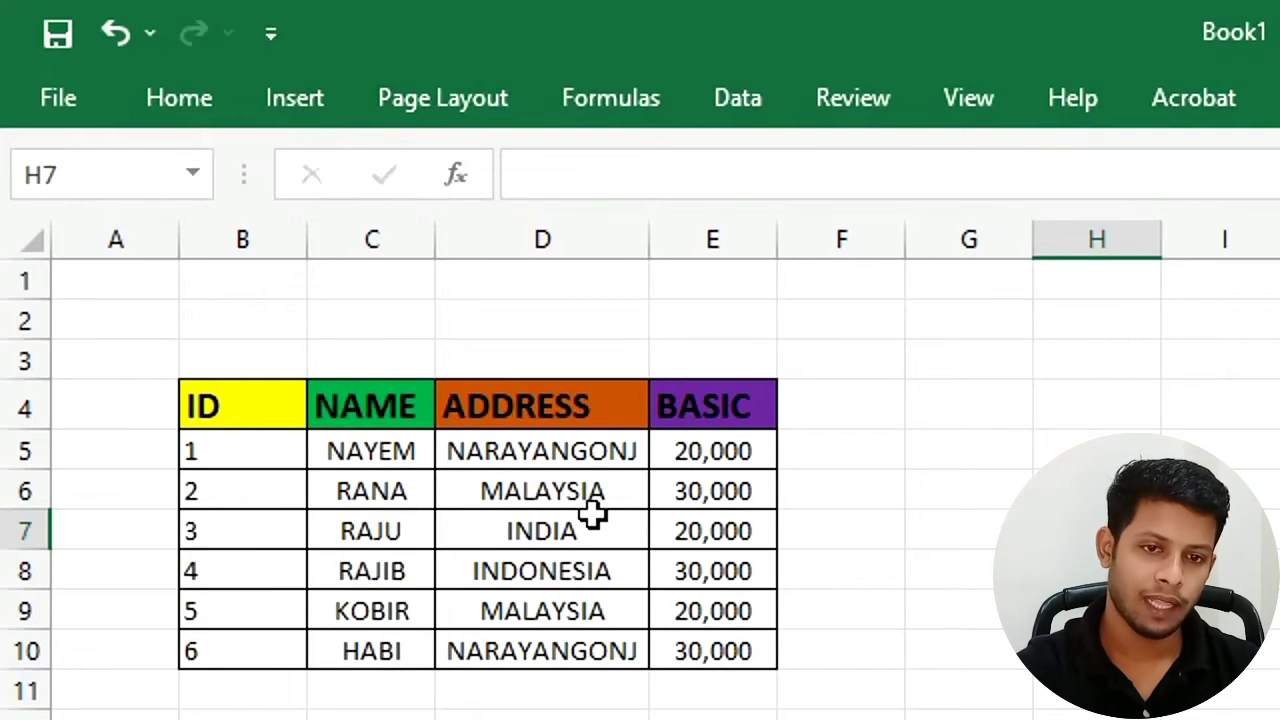
pyautogui.hotkey('ctrl', 'p')
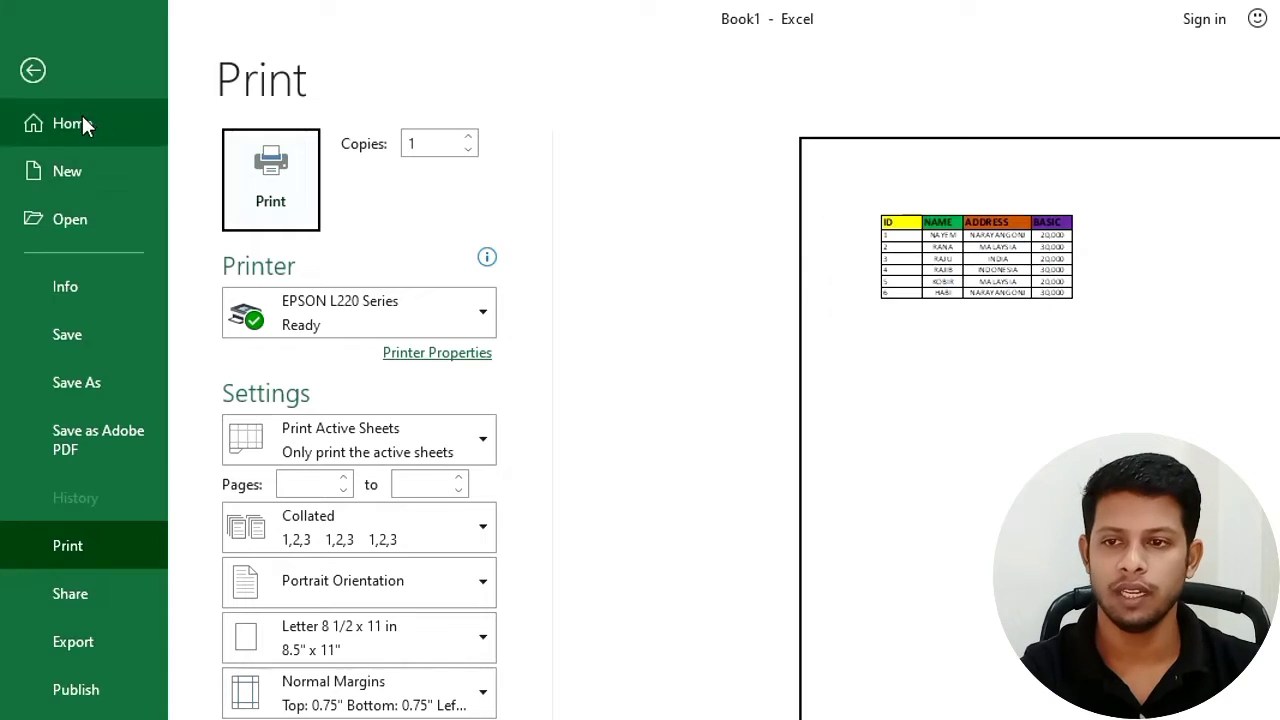
pyautogui.click(33, 70)
# Remove the borders from the table in B4:E10 with the No Border option.
pyautogui.moveTo(133, 247); pyautogui.dragTo(402, 366)
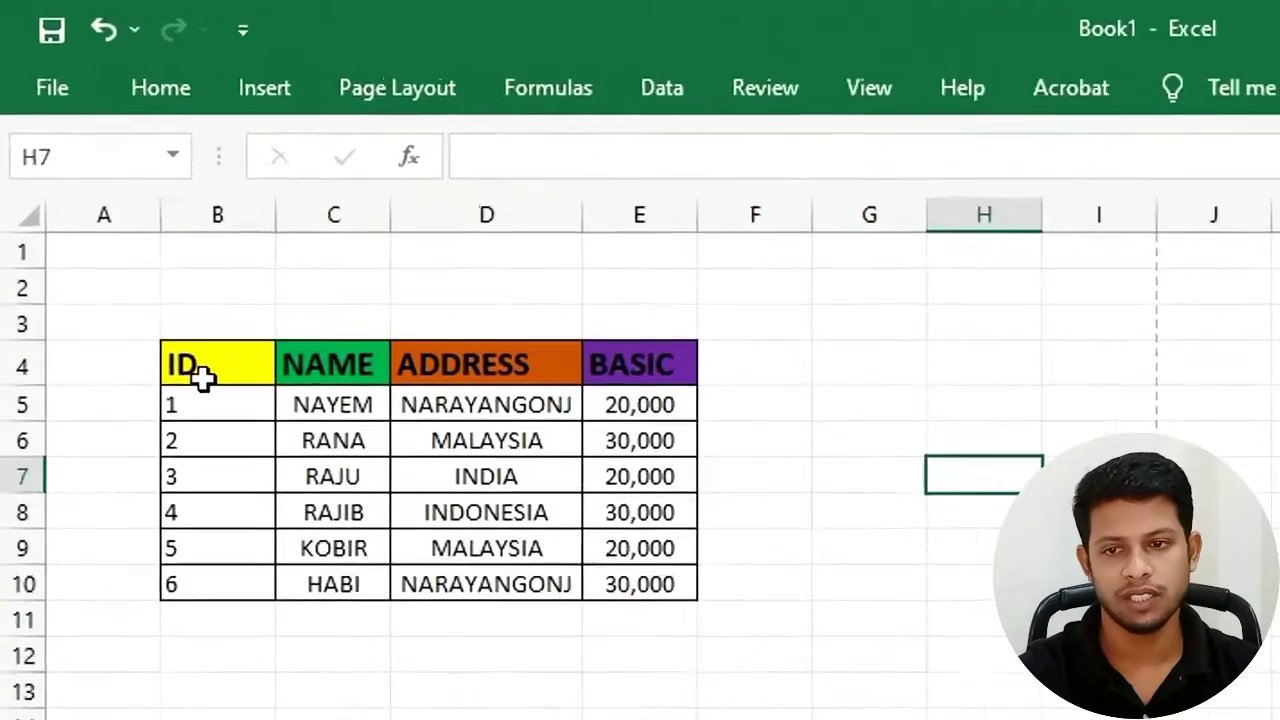
pyautogui.moveTo(674, 608); pyautogui.dragTo(688, 648)
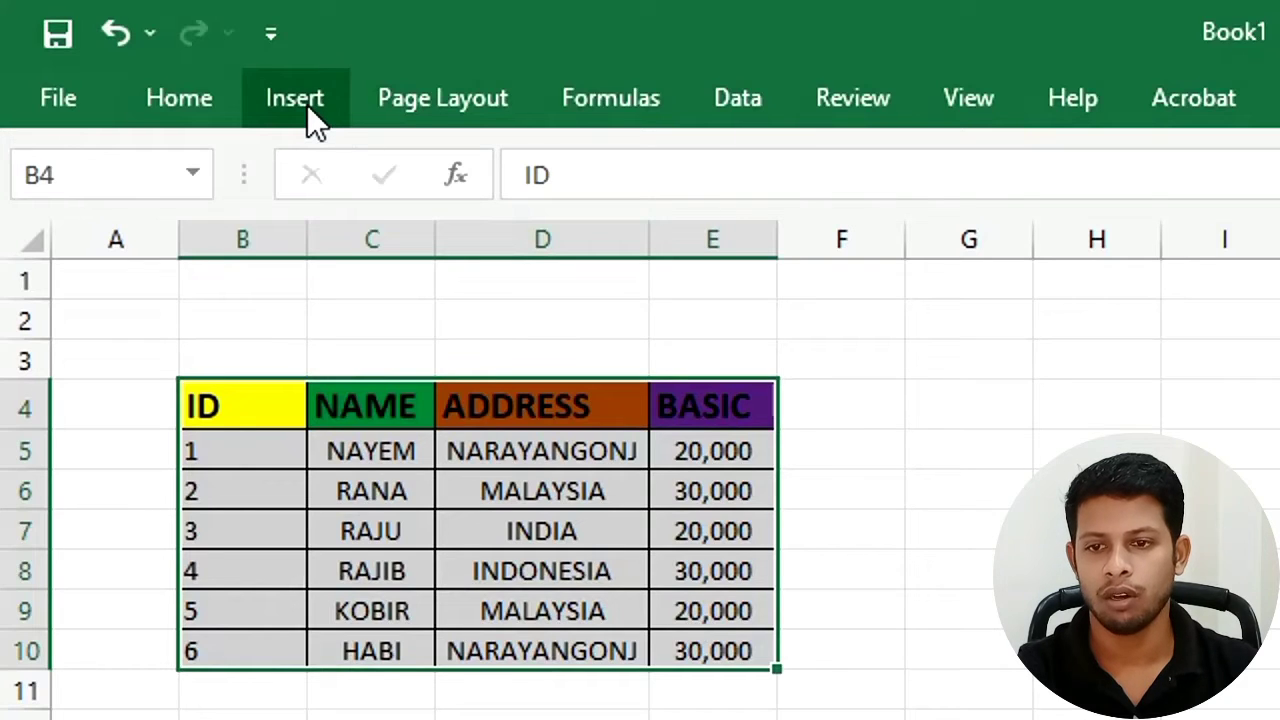
pyautogui.click(211, 100)
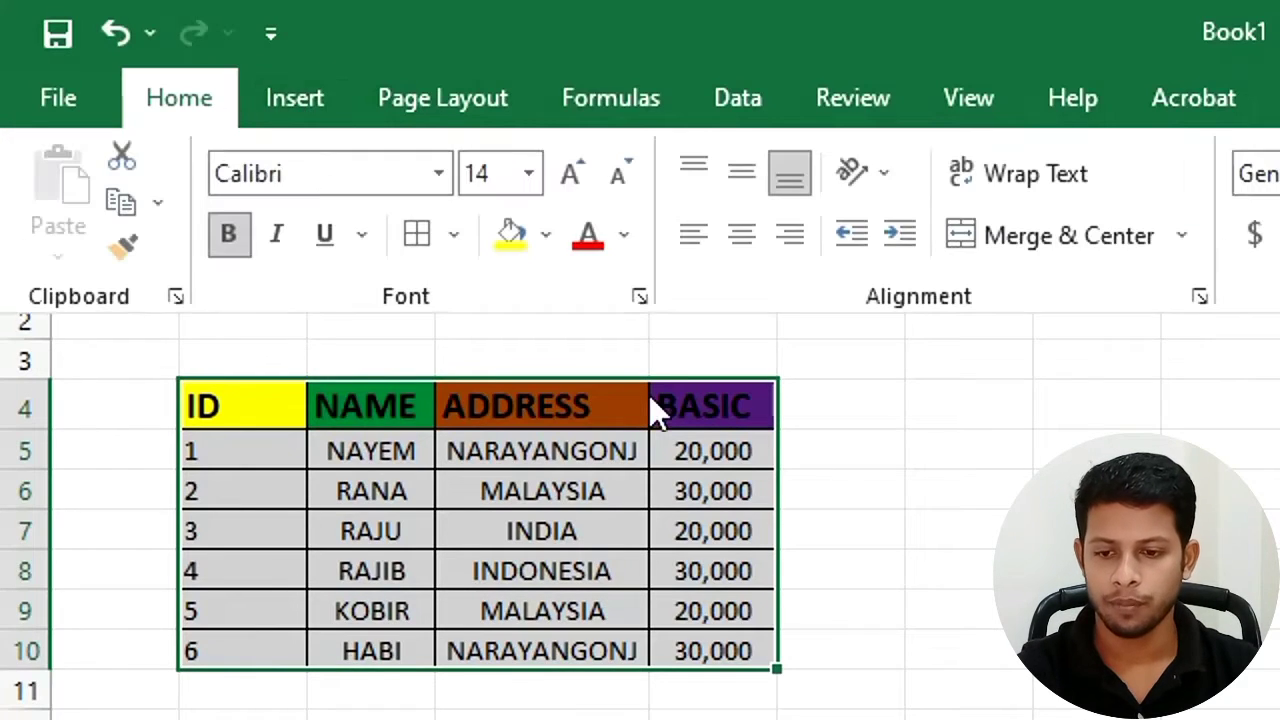
pyautogui.click(455, 235)
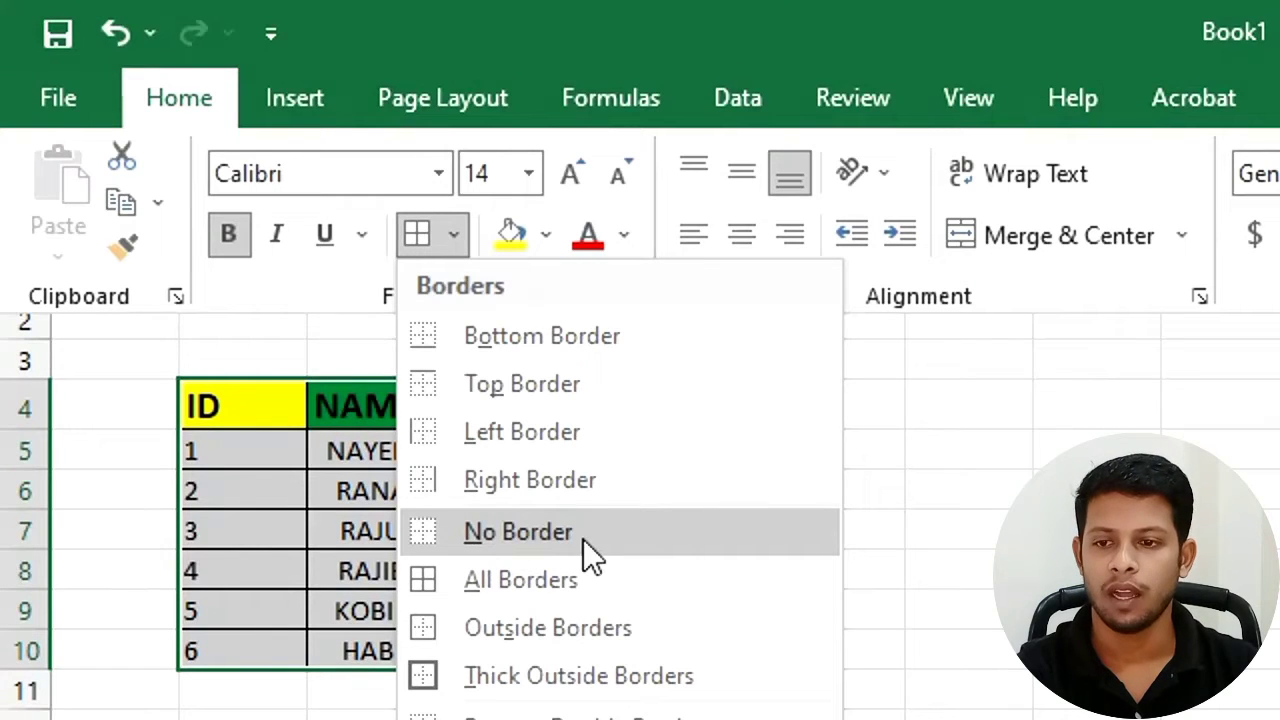
pyautogui.click(489, 523)
pyautogui.click(207, 497)
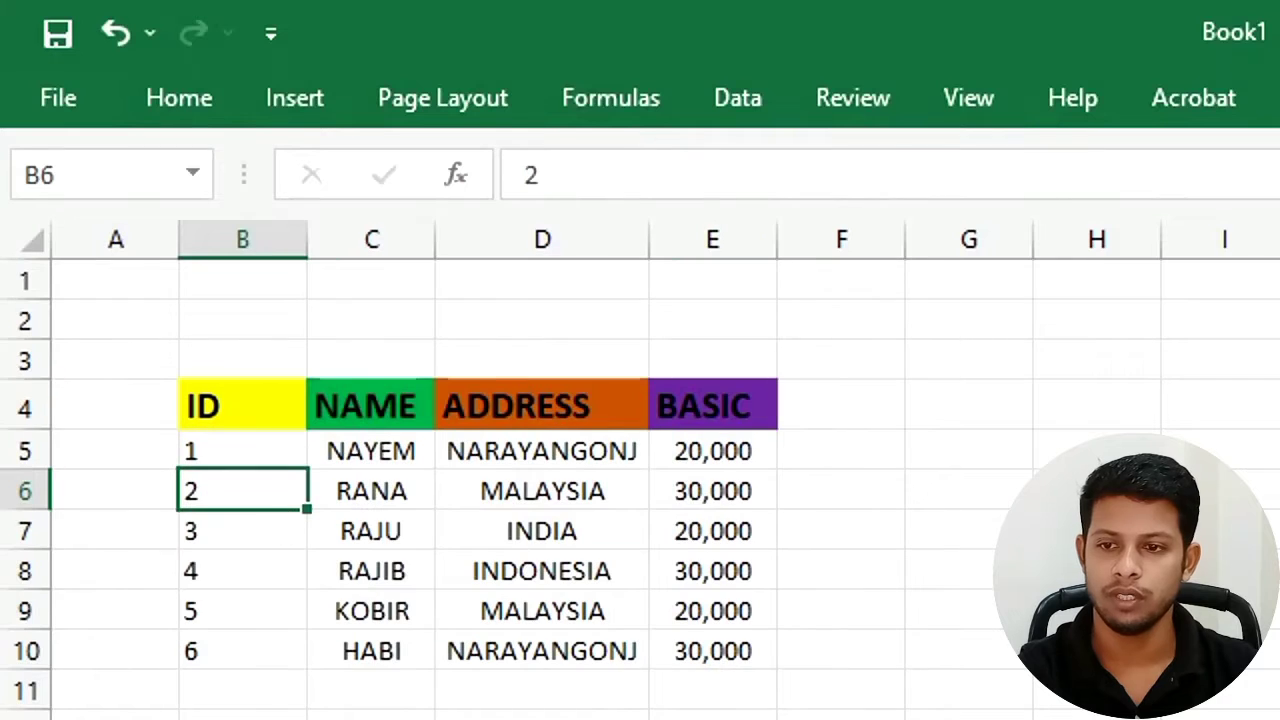
# Set double-line outline and inside borders for the range A3:F11 in the Format Cells border settings.
pyautogui.click(212, 408)
pyautogui.moveTo(212, 408); pyautogui.dragTo(703, 650)
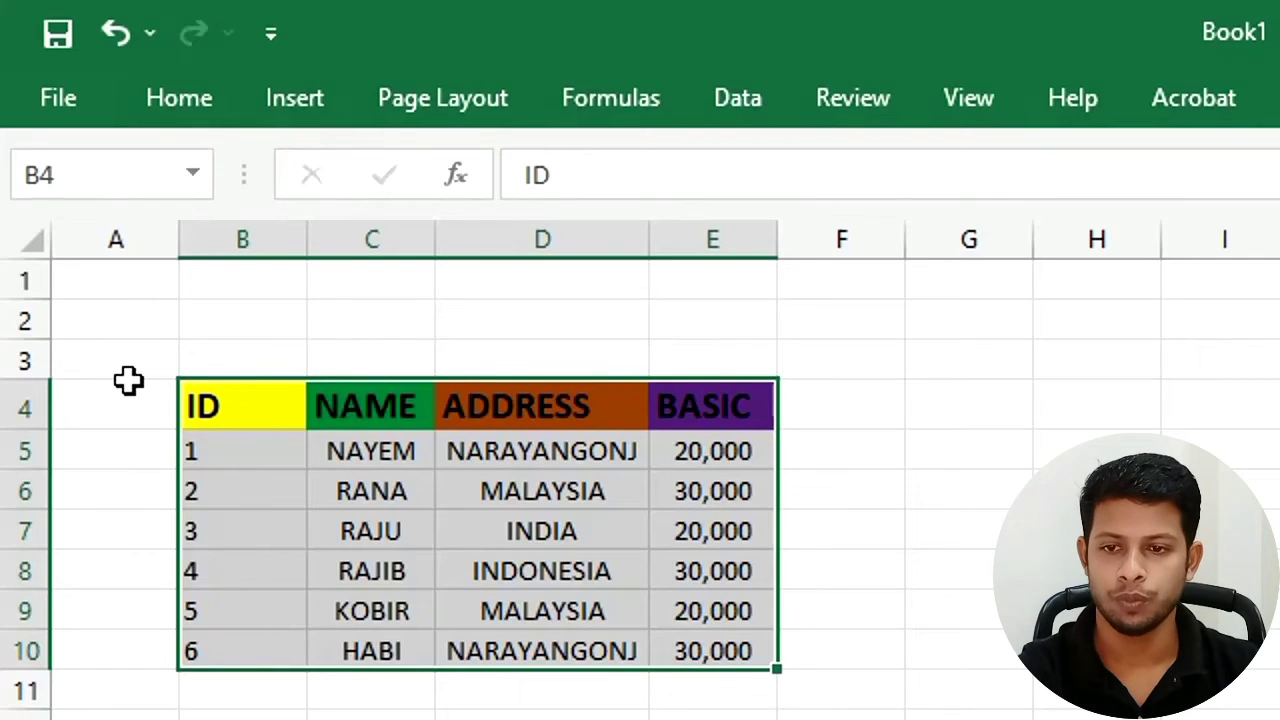
pyautogui.moveTo(141, 362); pyautogui.dragTo(781, 672)
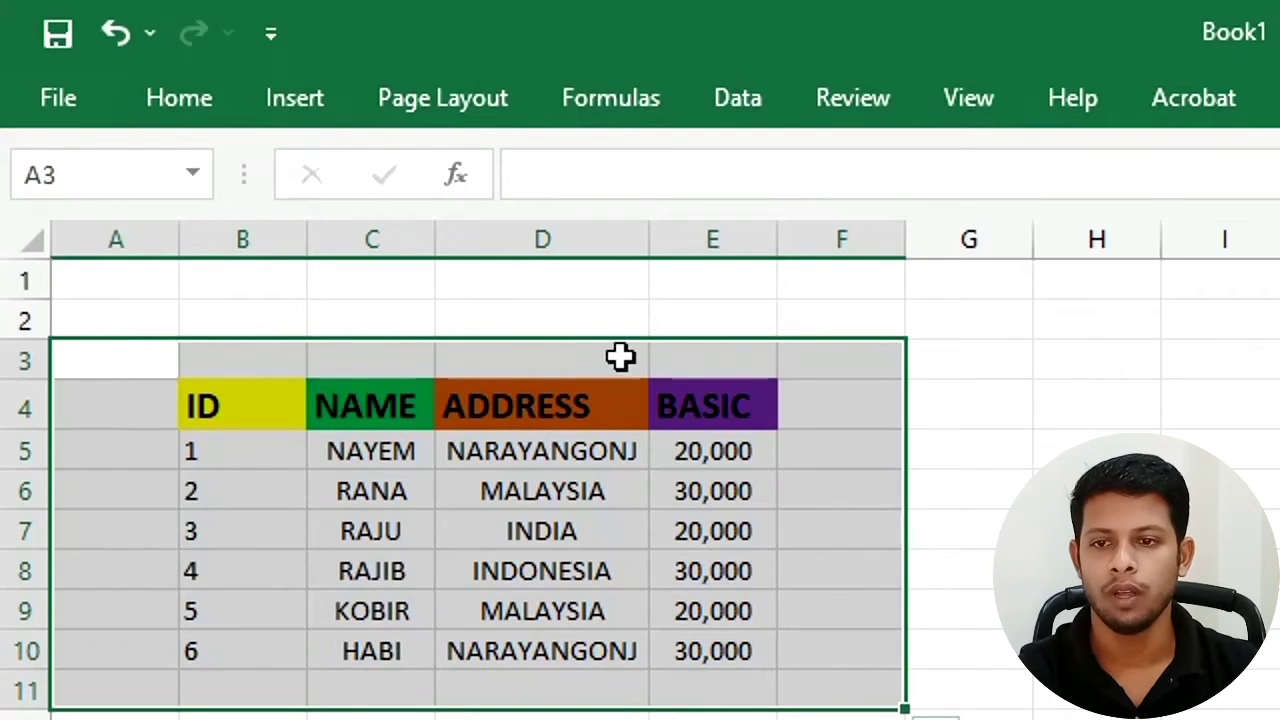
pyautogui.click(199, 106)
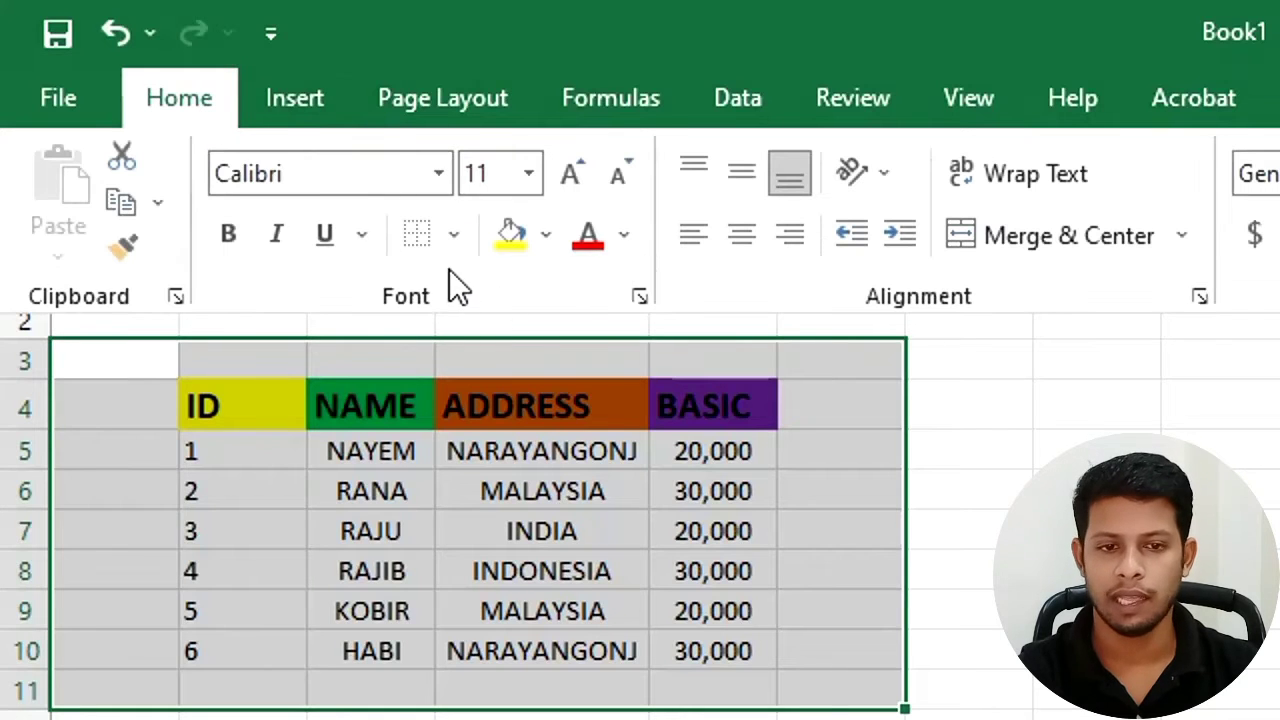
pyautogui.click(452, 234)
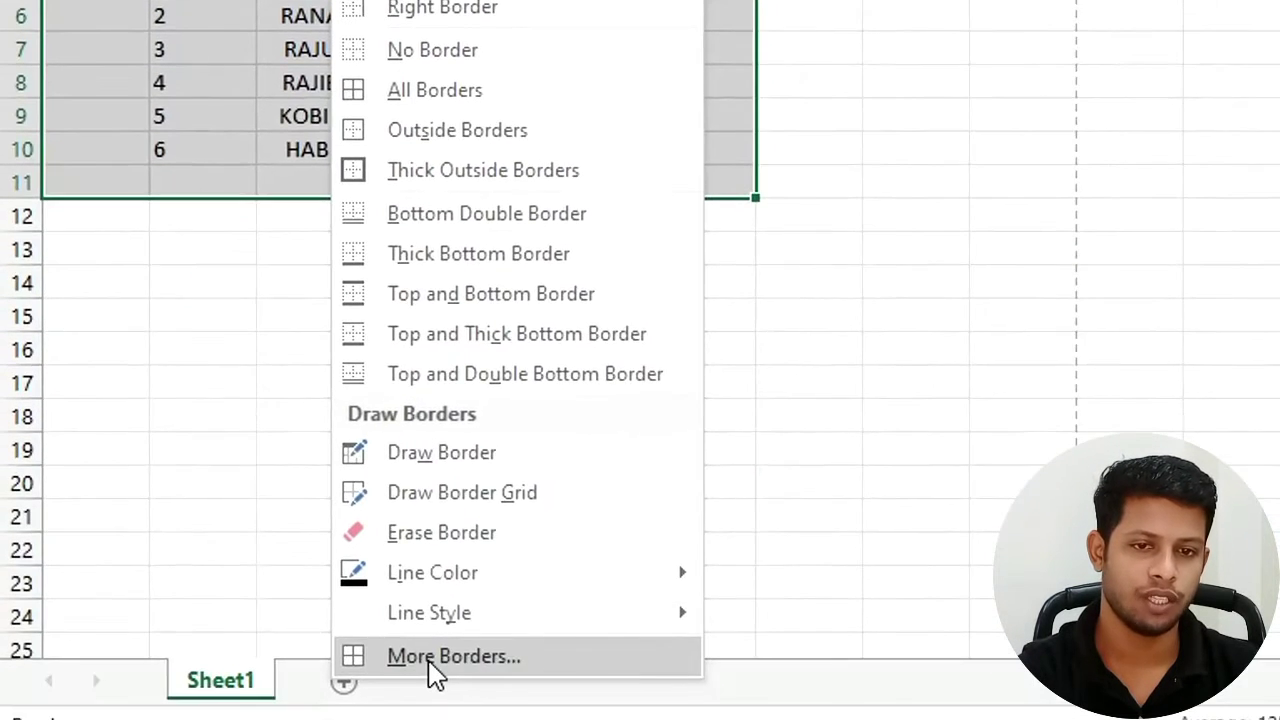
pyautogui.click(430, 655)
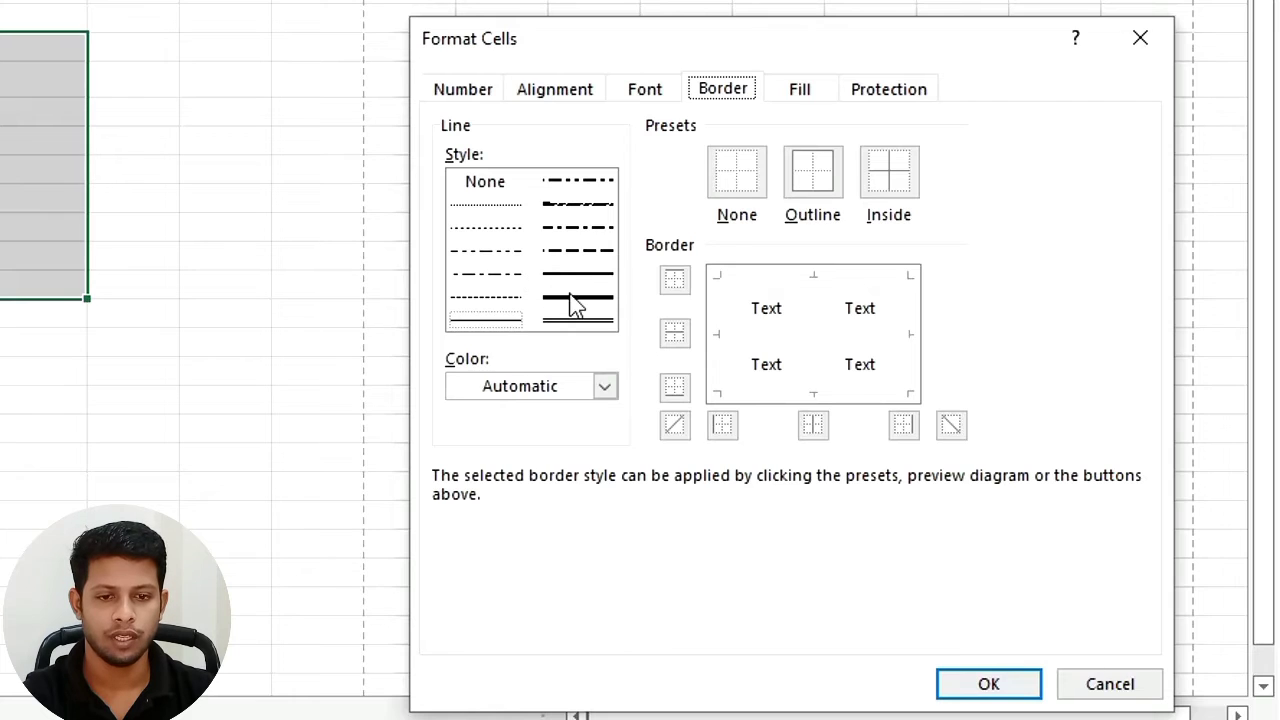
pyautogui.click(598, 322)
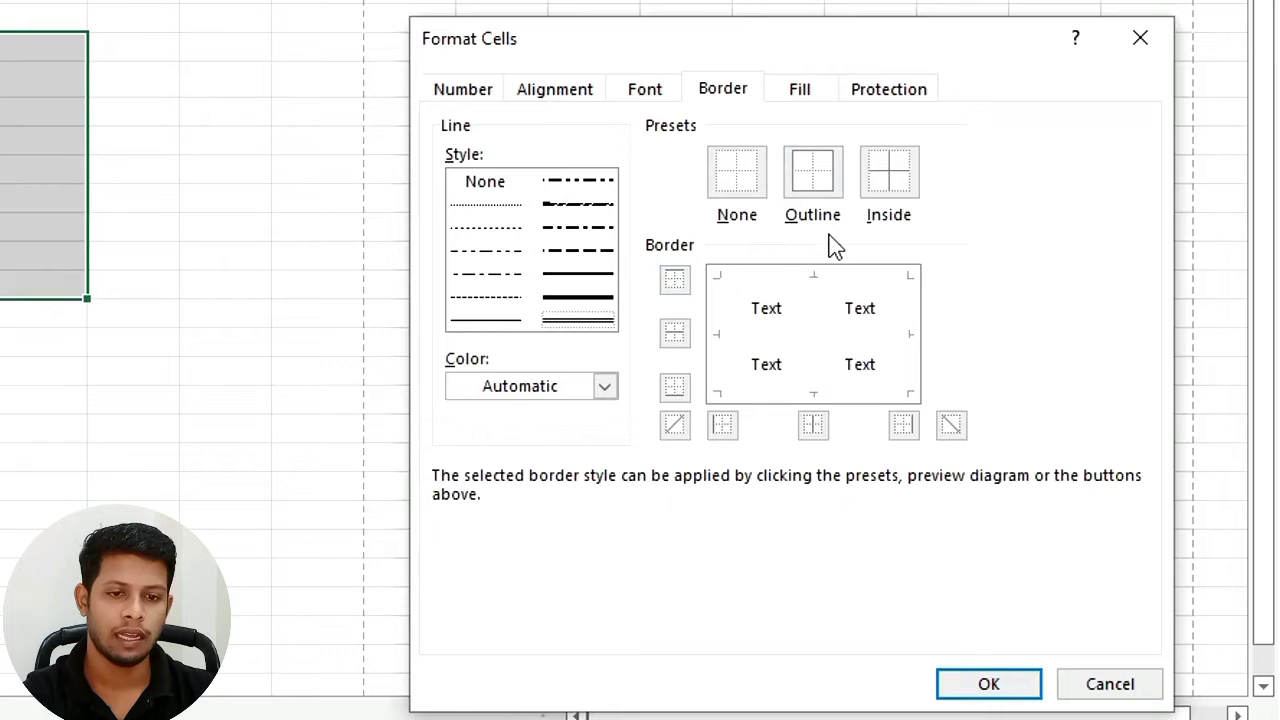
pyautogui.click(751, 191)
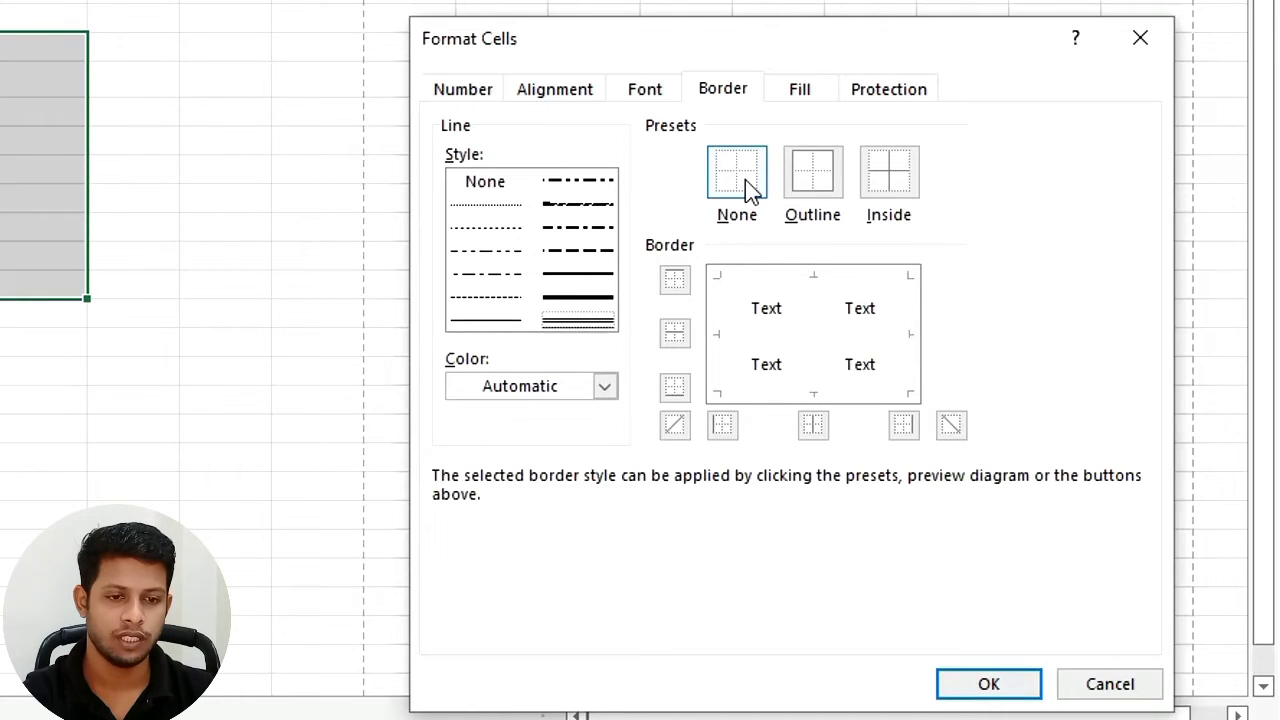
pyautogui.click(834, 192)
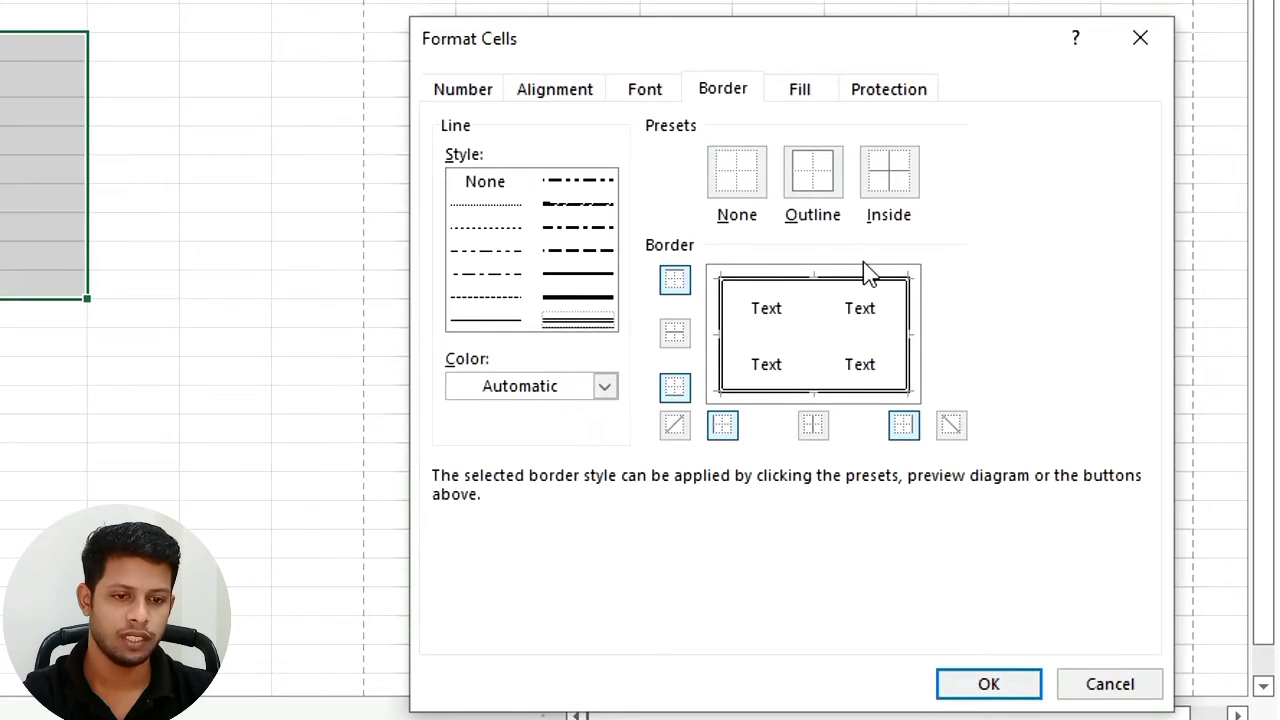
pyautogui.click(893, 180)
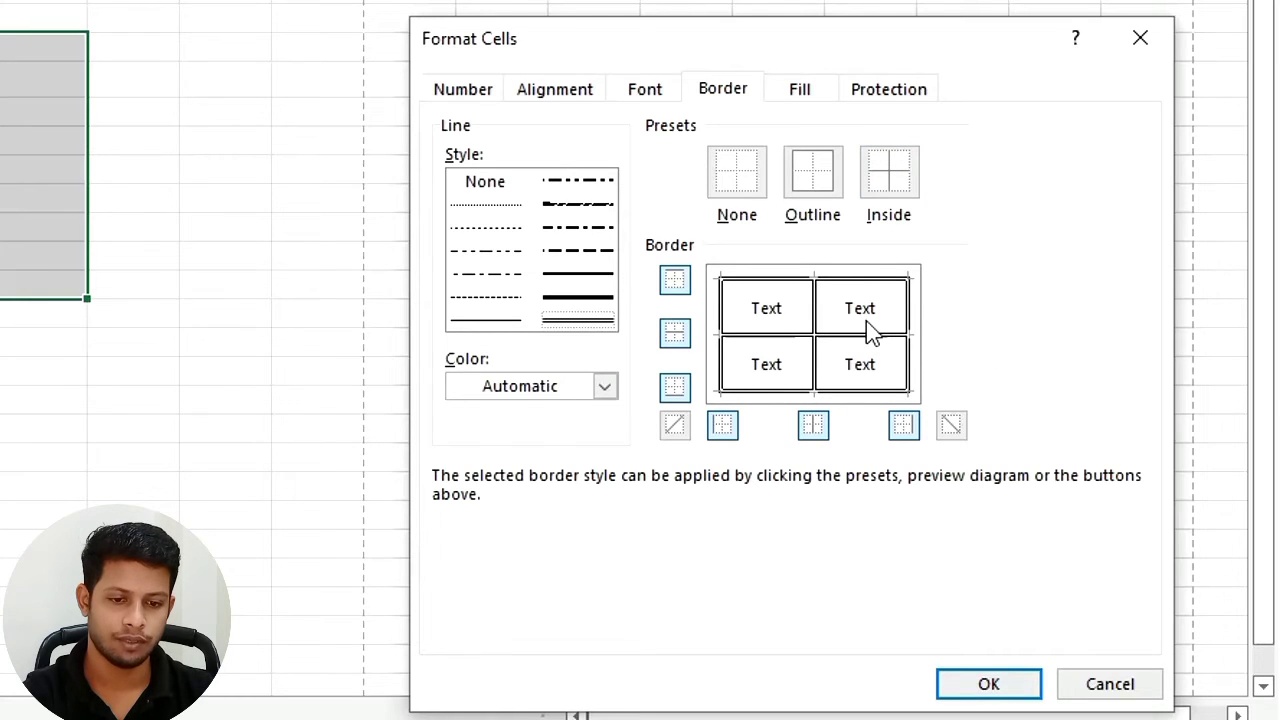
# Set the border colour to light blue, reapply it to the outline and inside lines, and confirm the cell format.
pyautogui.click(610, 387)
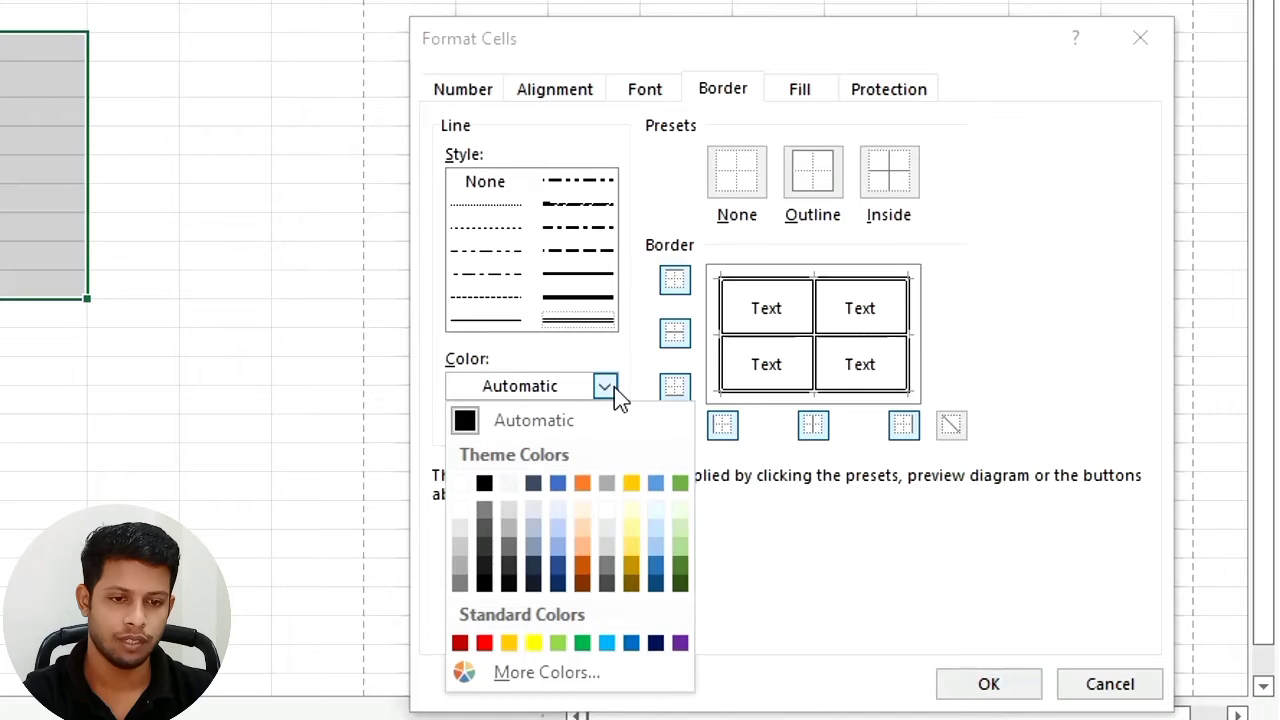
pyautogui.click(608, 645)
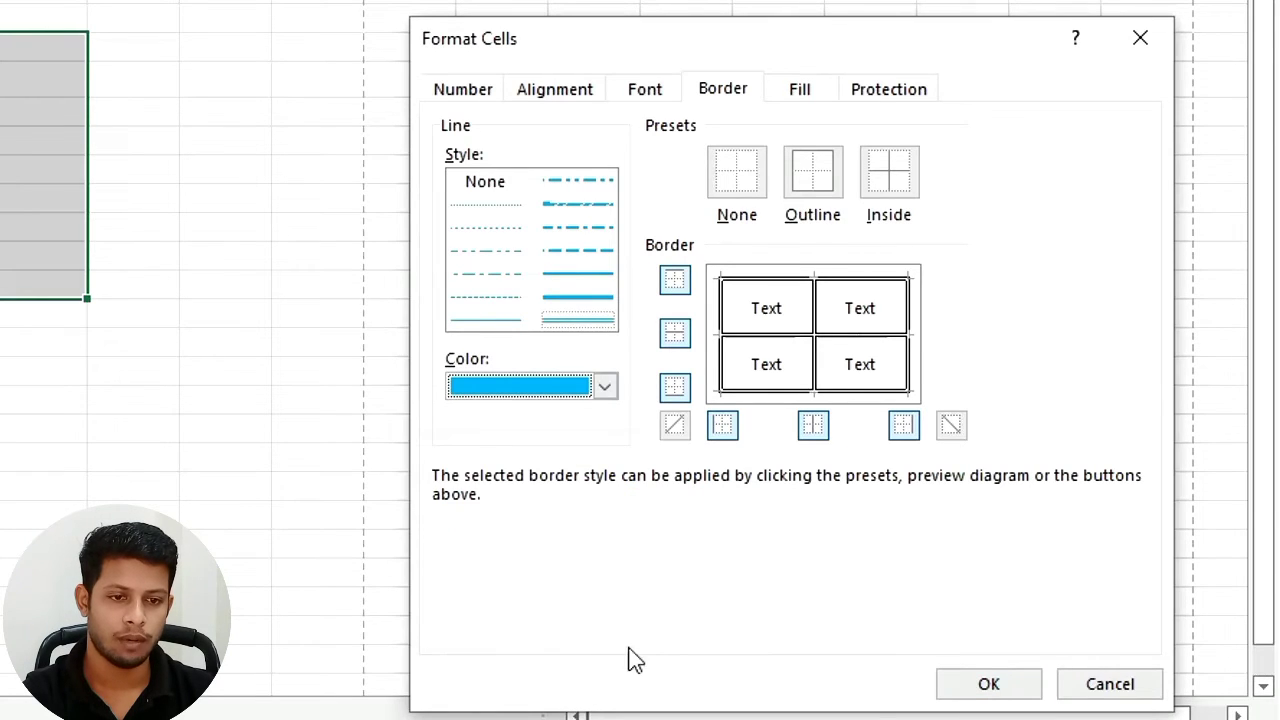
pyautogui.click(819, 188)
pyautogui.click(897, 181)
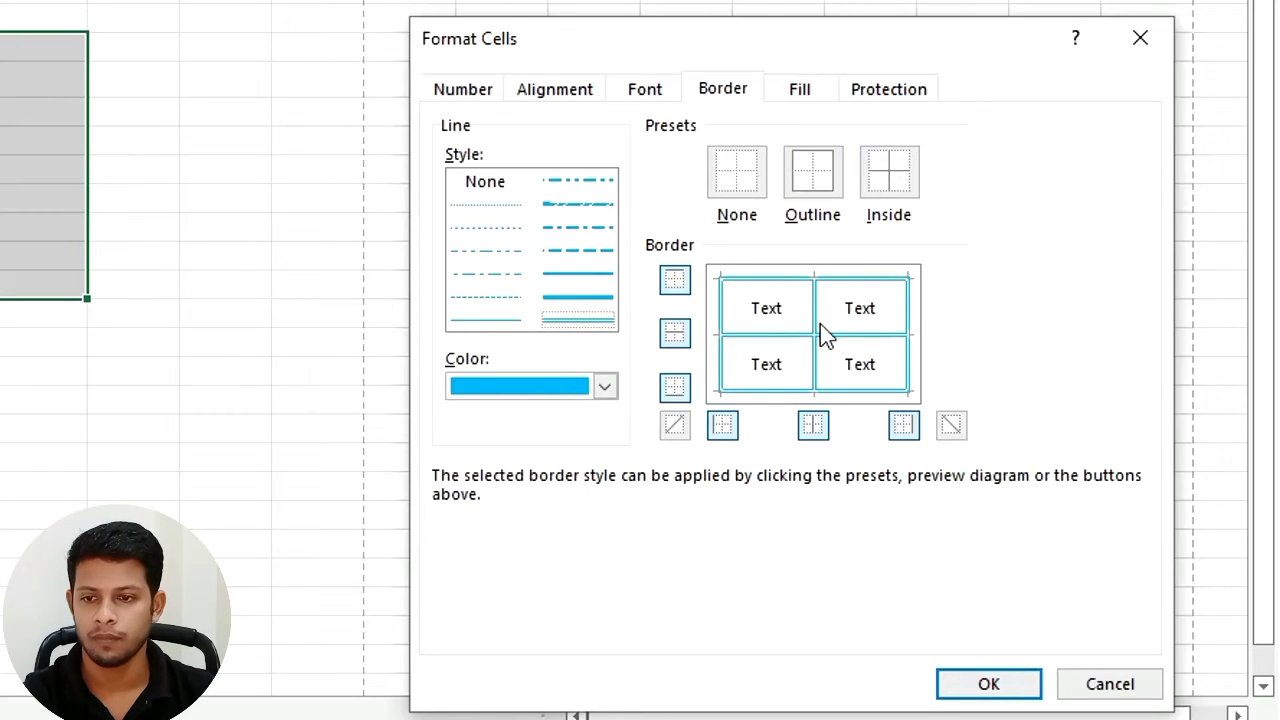
pyautogui.click(987, 688)
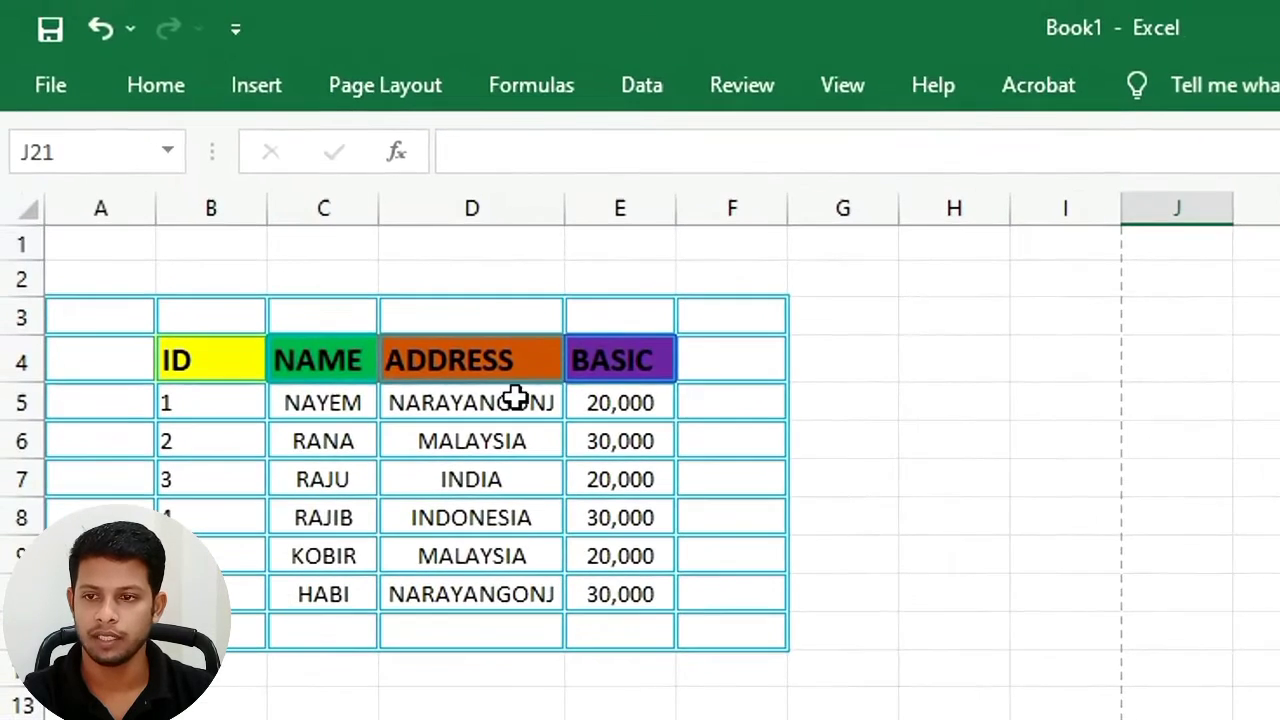
# Check how the double-line light blue borders of A3:F11 look in the print preview, and return to the sheet.
pyautogui.moveTo(111, 331); pyautogui.dragTo(724, 631)
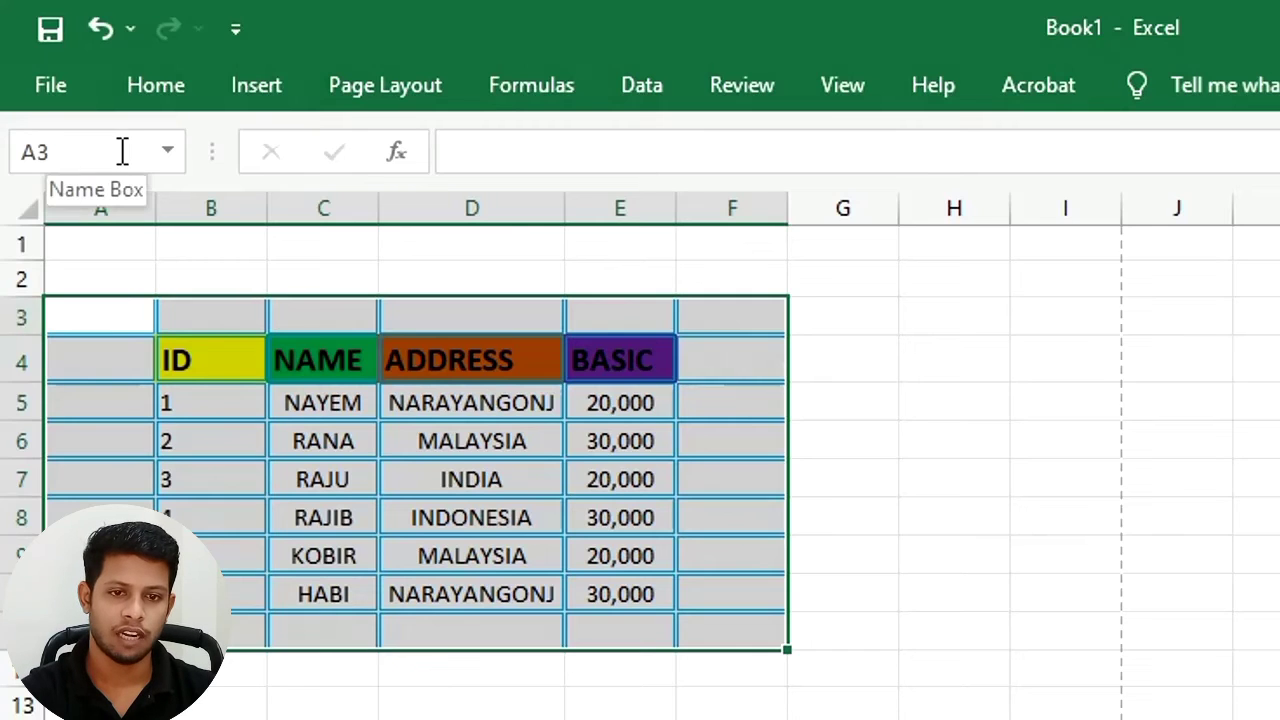
pyautogui.hotkey('ctrl', 'p')
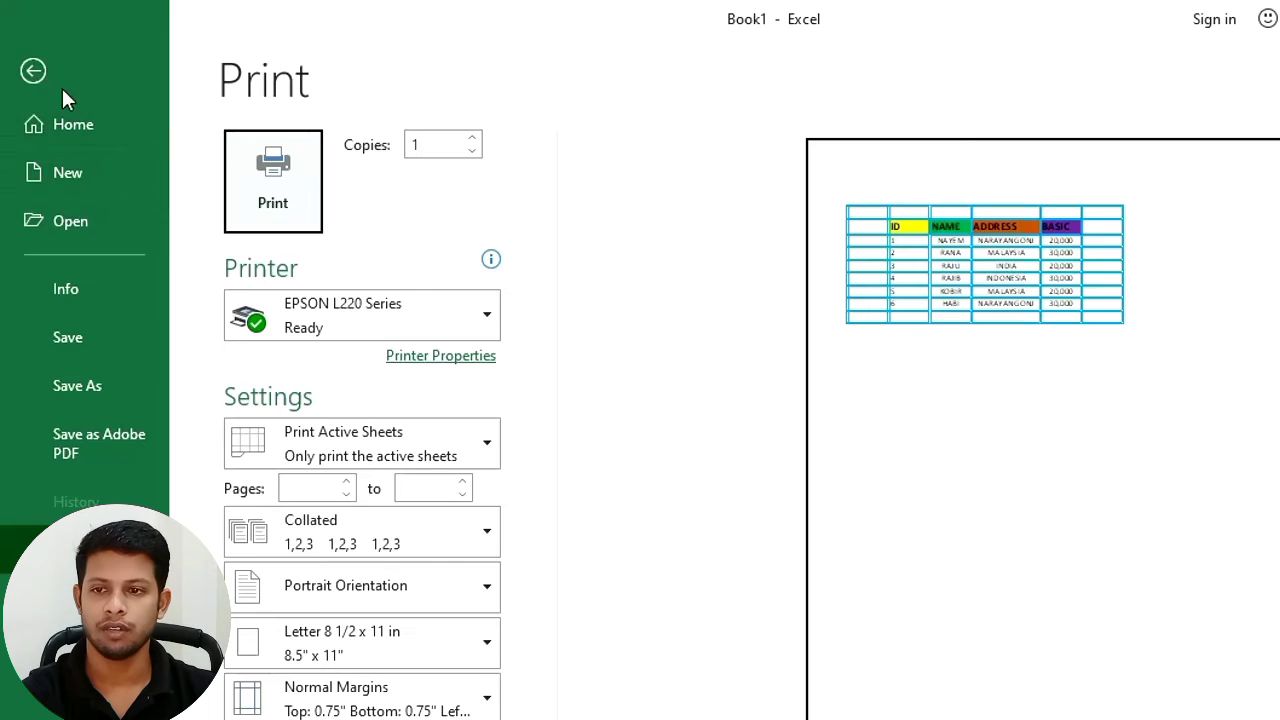
pyautogui.click(31, 70)
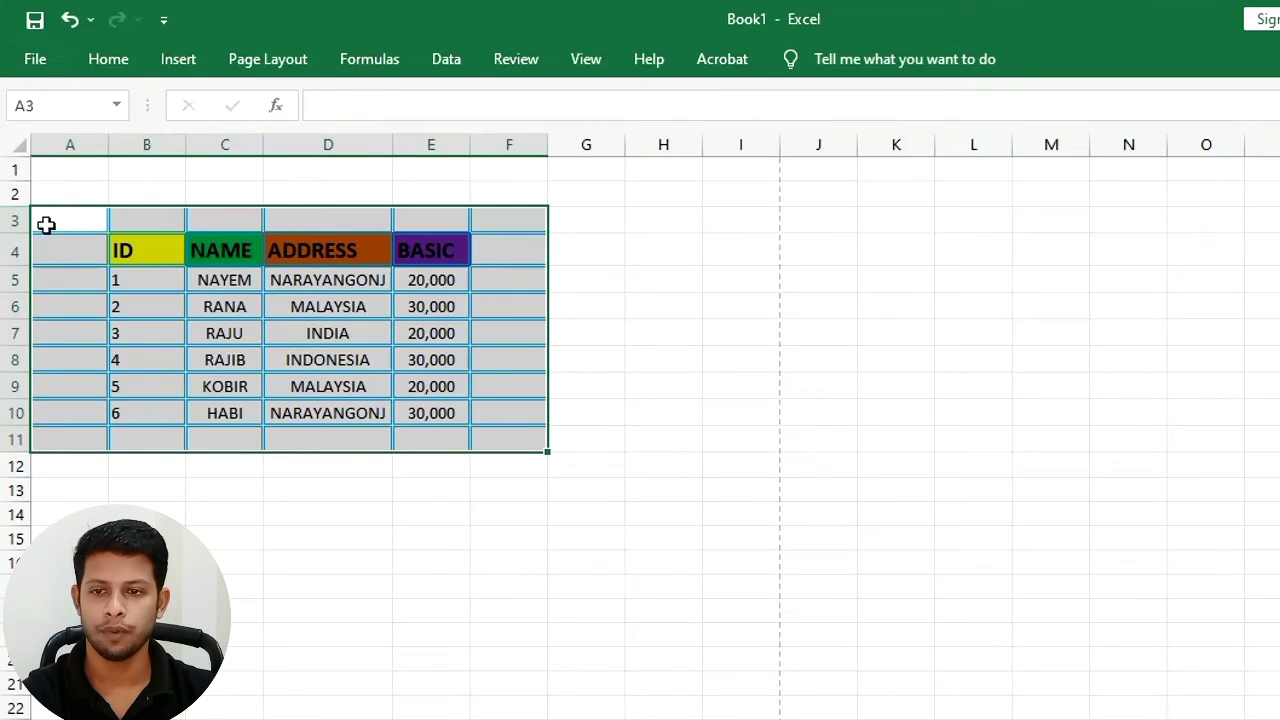
# Remove all borders from A3:F11 using the None preset in the Format Cells border settings.
pyautogui.click(114, 64)
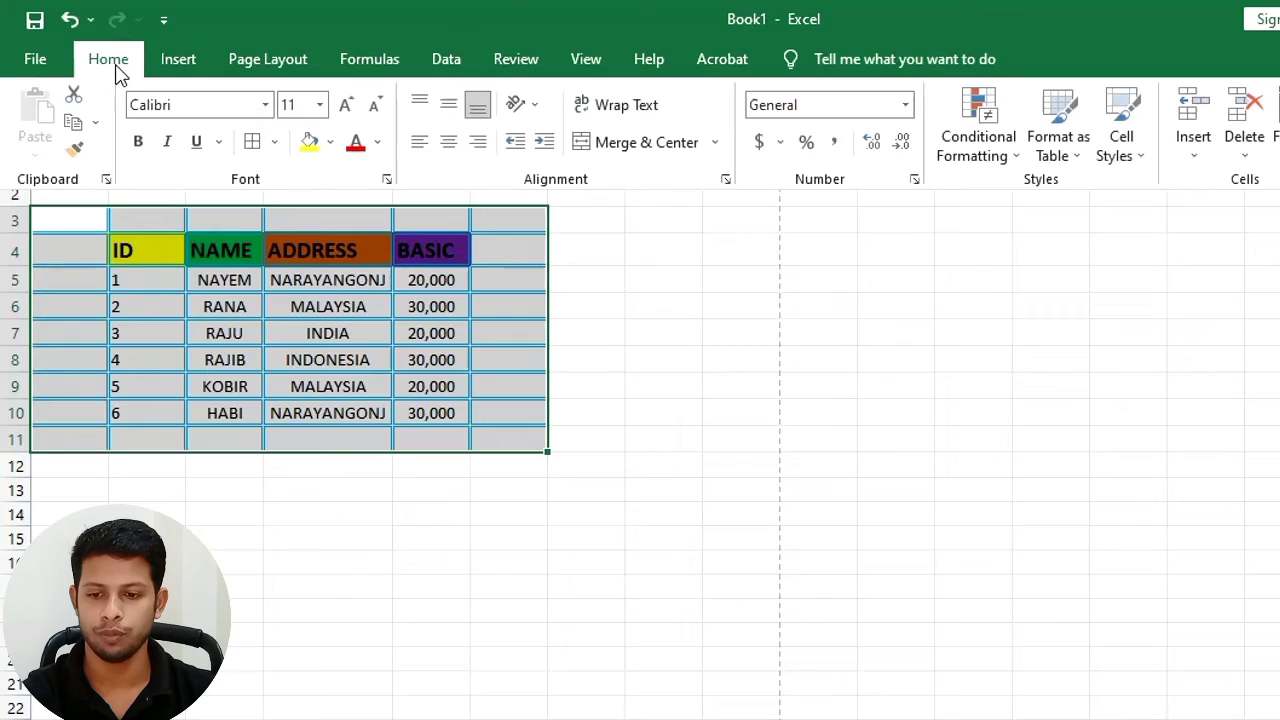
pyautogui.click(274, 141)
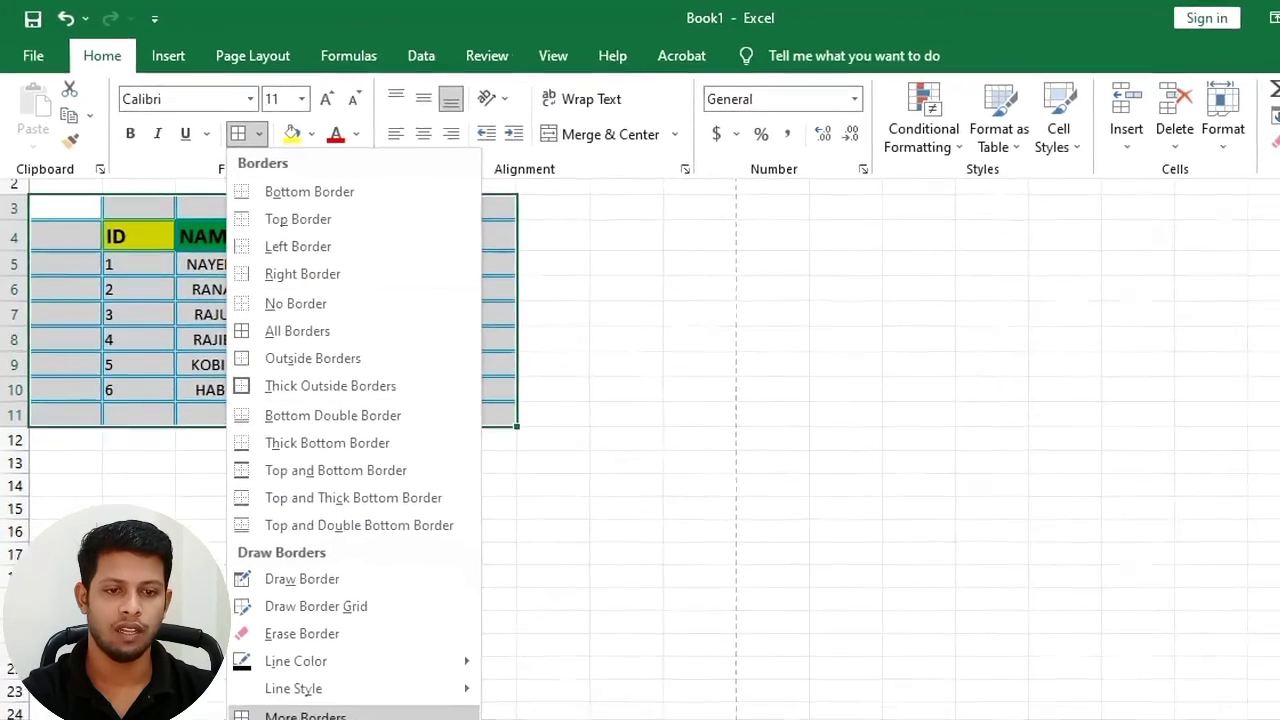
pyautogui.click(318, 719)
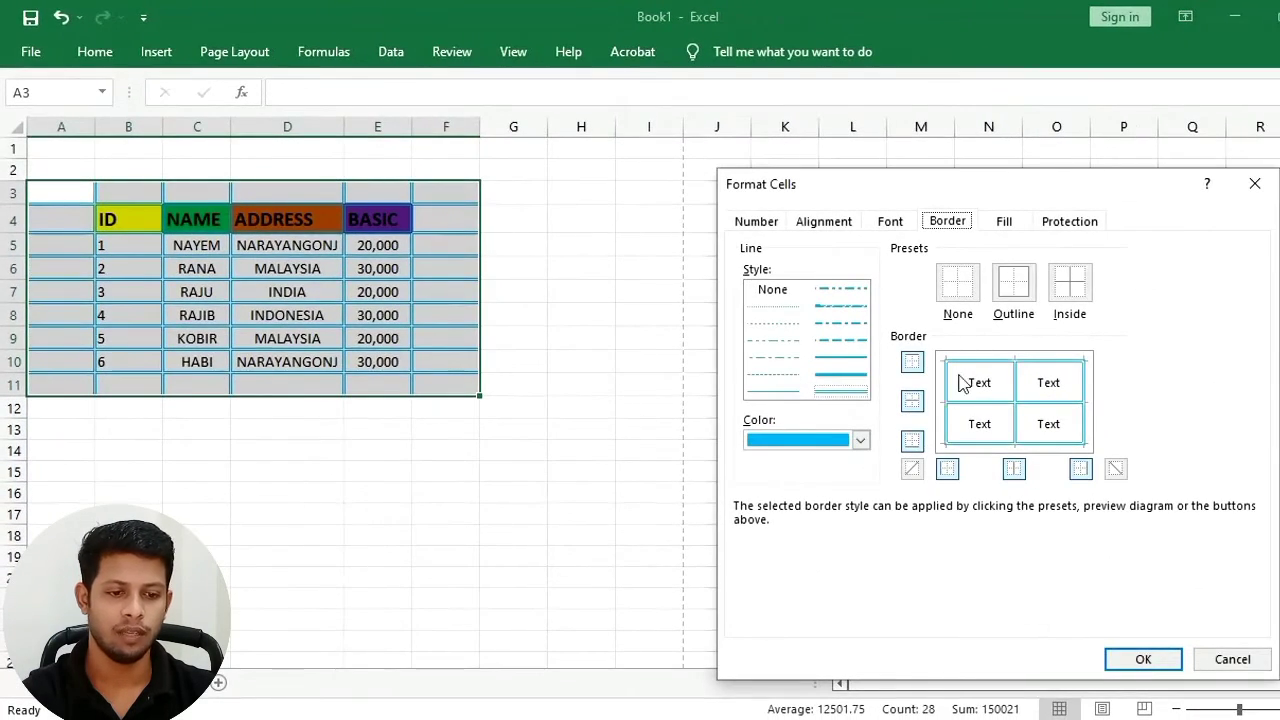
pyautogui.click(964, 291)
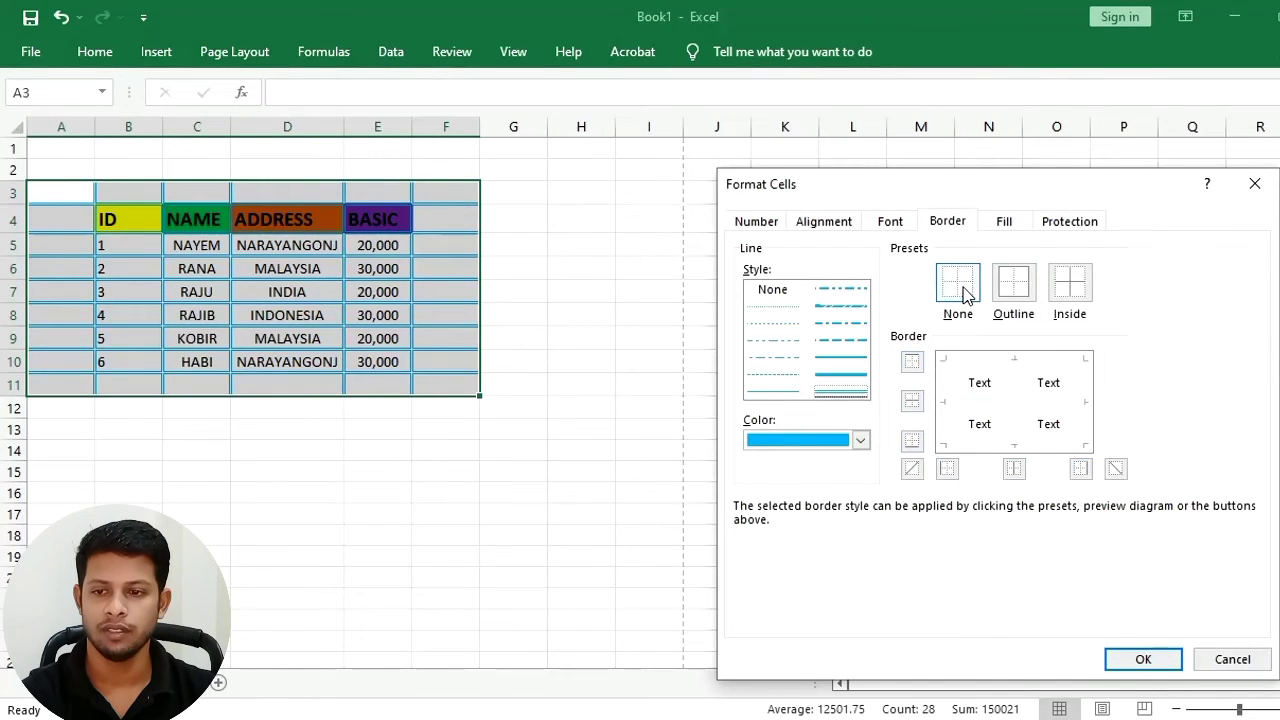
pyautogui.click(1143, 659)
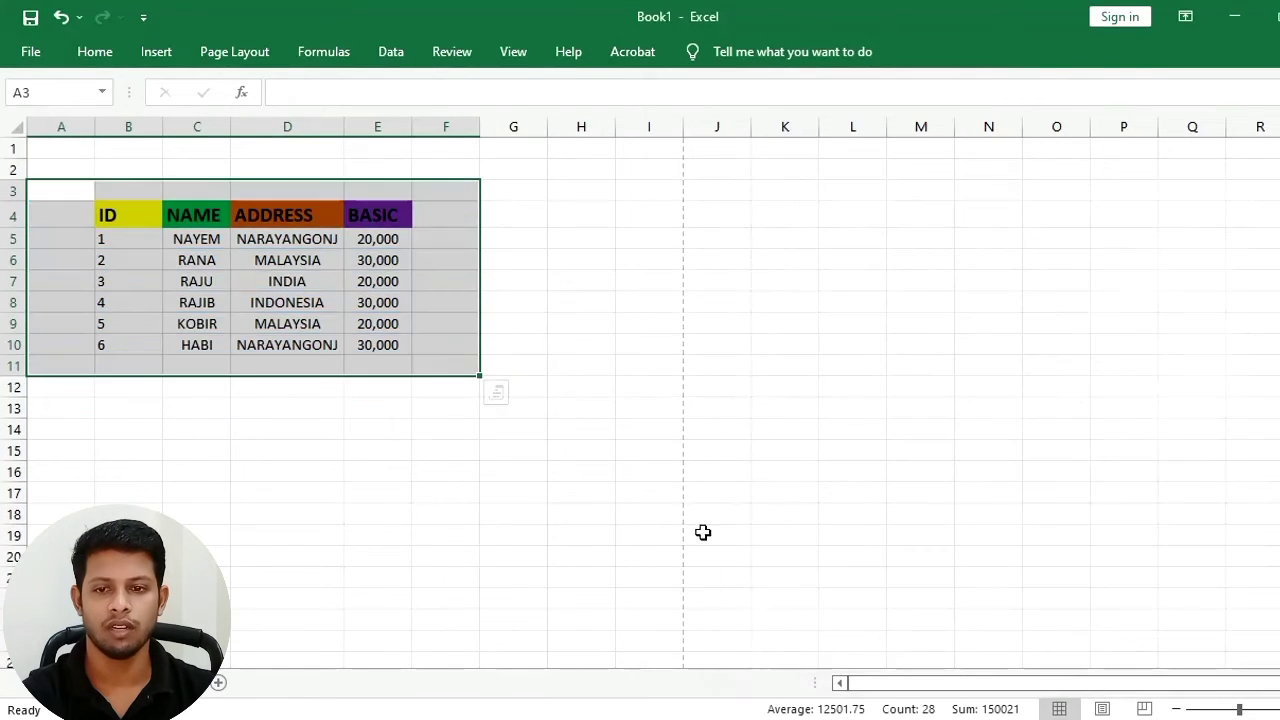
# Select the table B4:E10 and bring up the print preview to check it without borders.
pyautogui.click(581, 513)
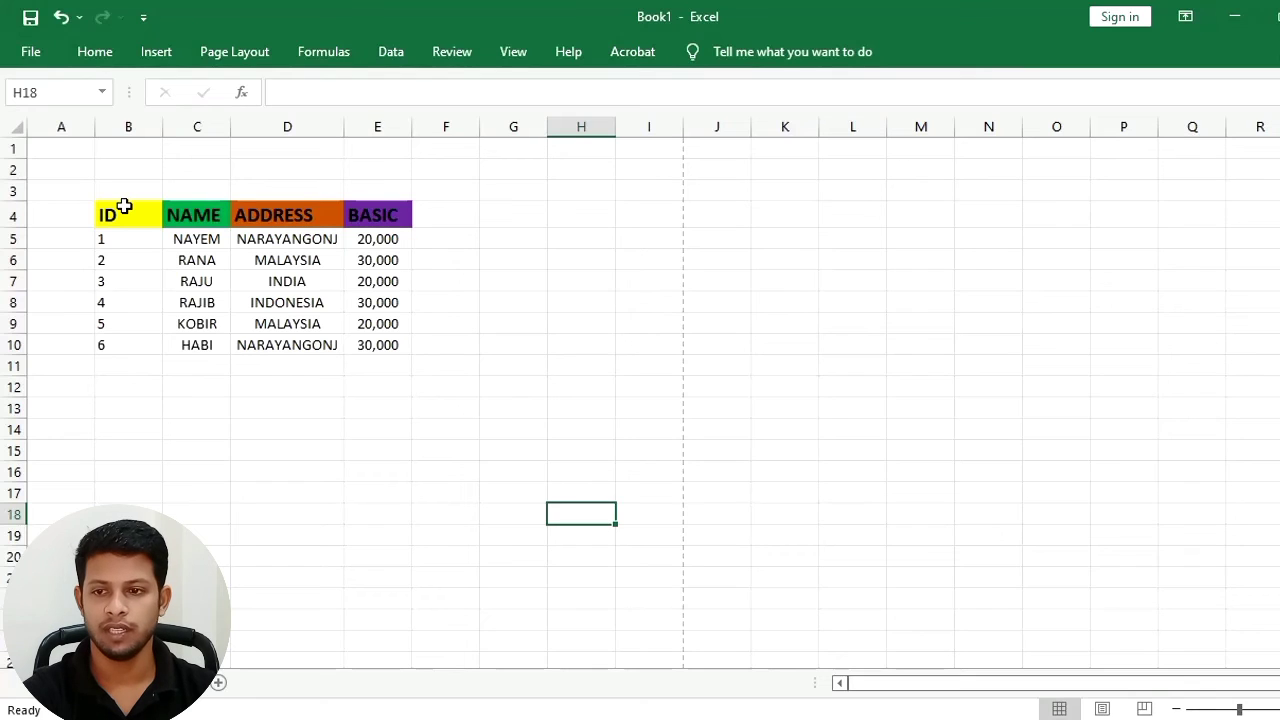
pyautogui.moveTo(125, 220); pyautogui.dragTo(409, 351)
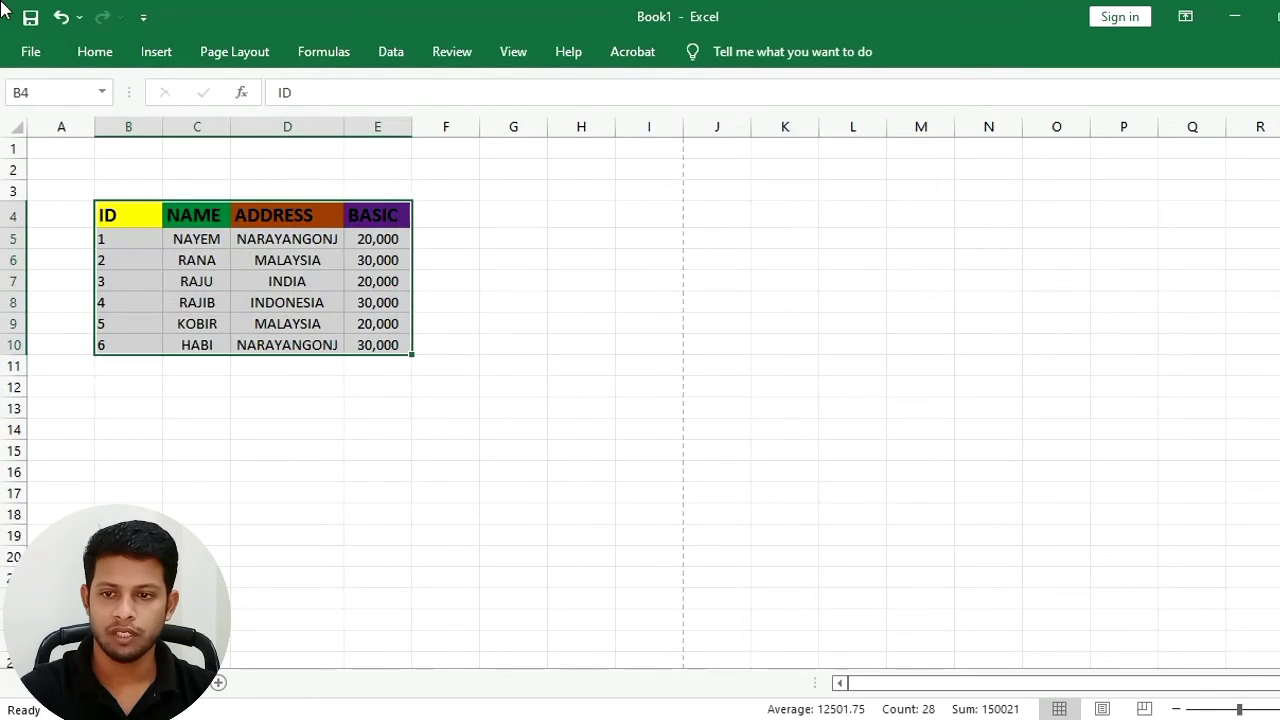
pyautogui.hotkey('ctrl', 'p')
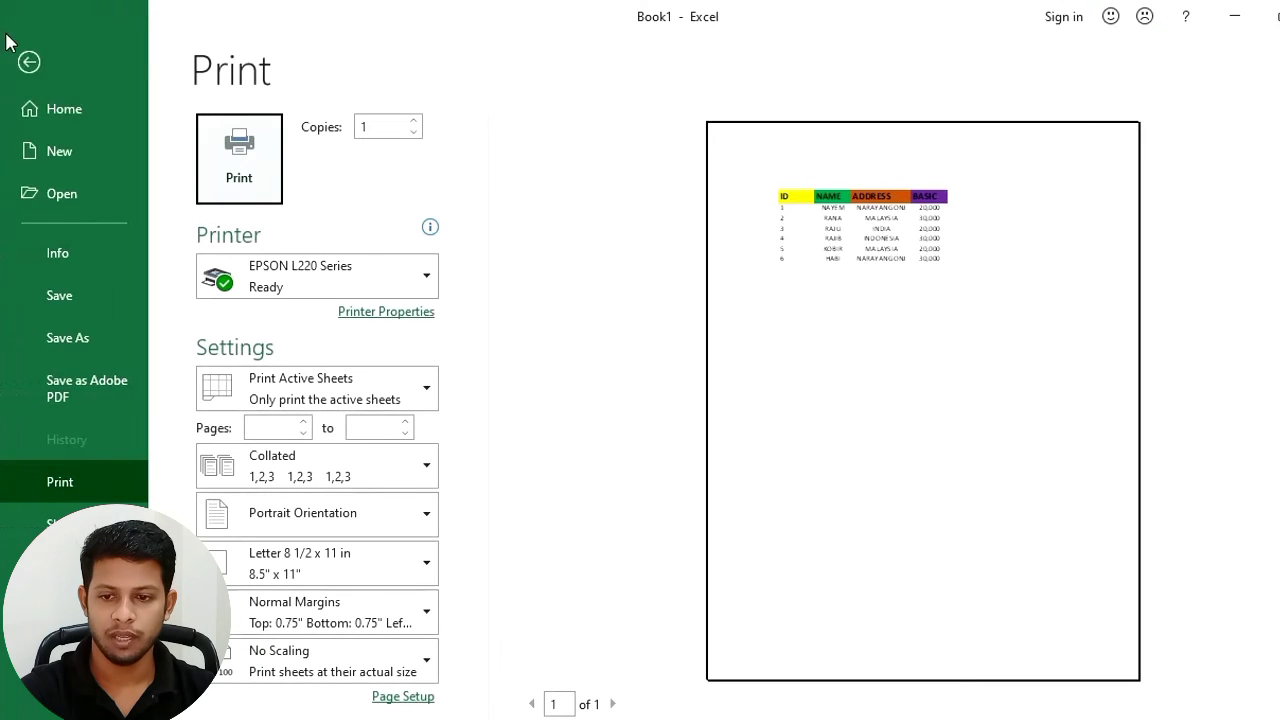